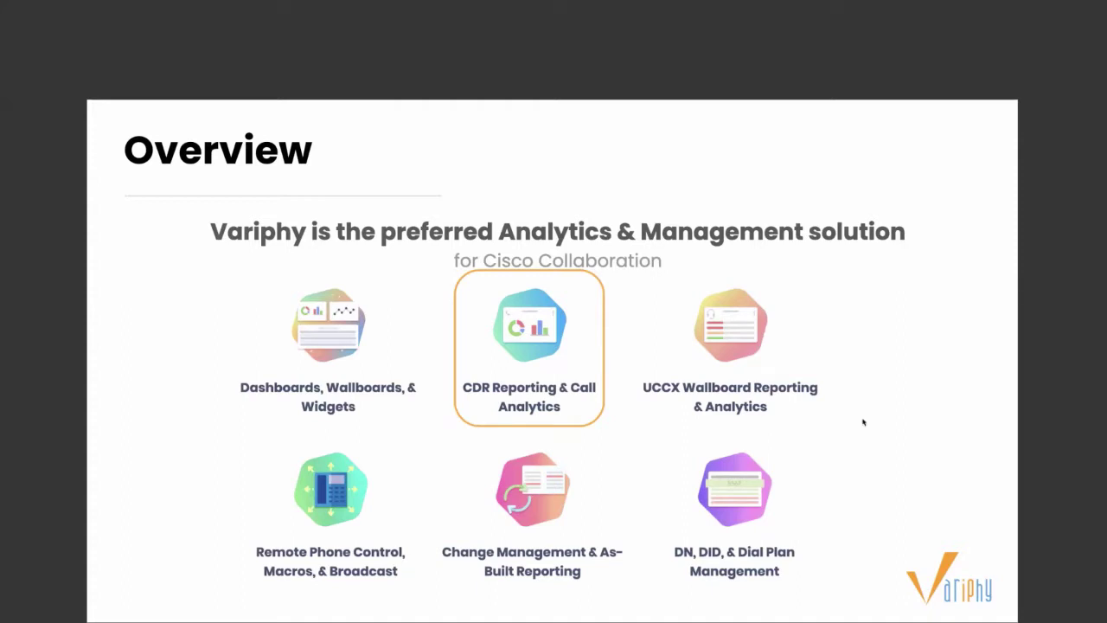
left_click(766, 397)
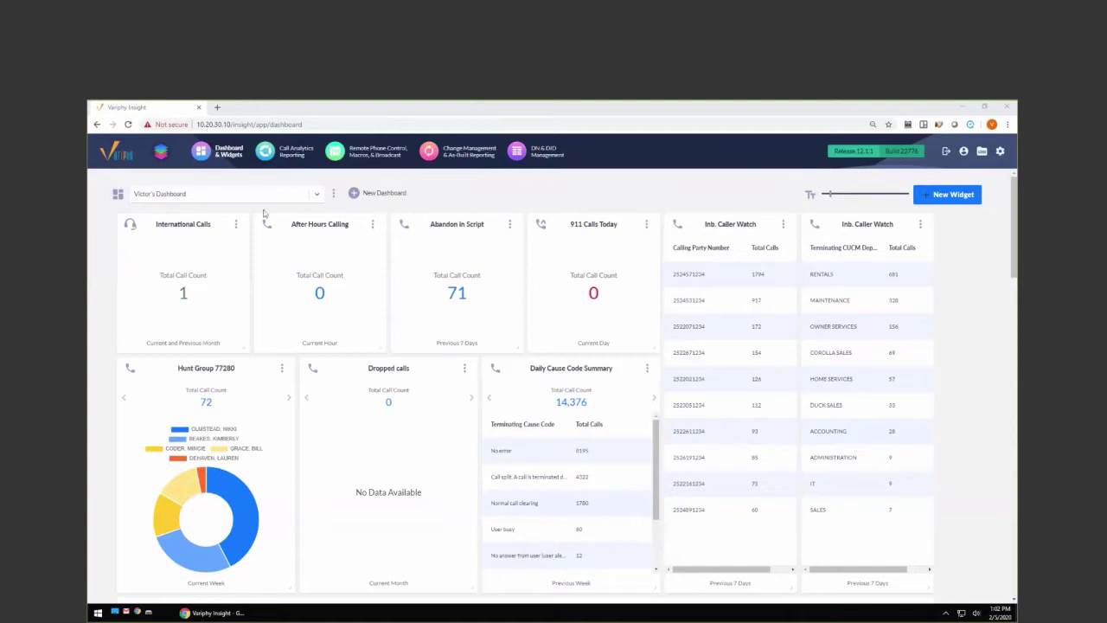
- Open Call Analytics Reporting, look at its saved reports, and return to the call history search
left_click(293, 154)
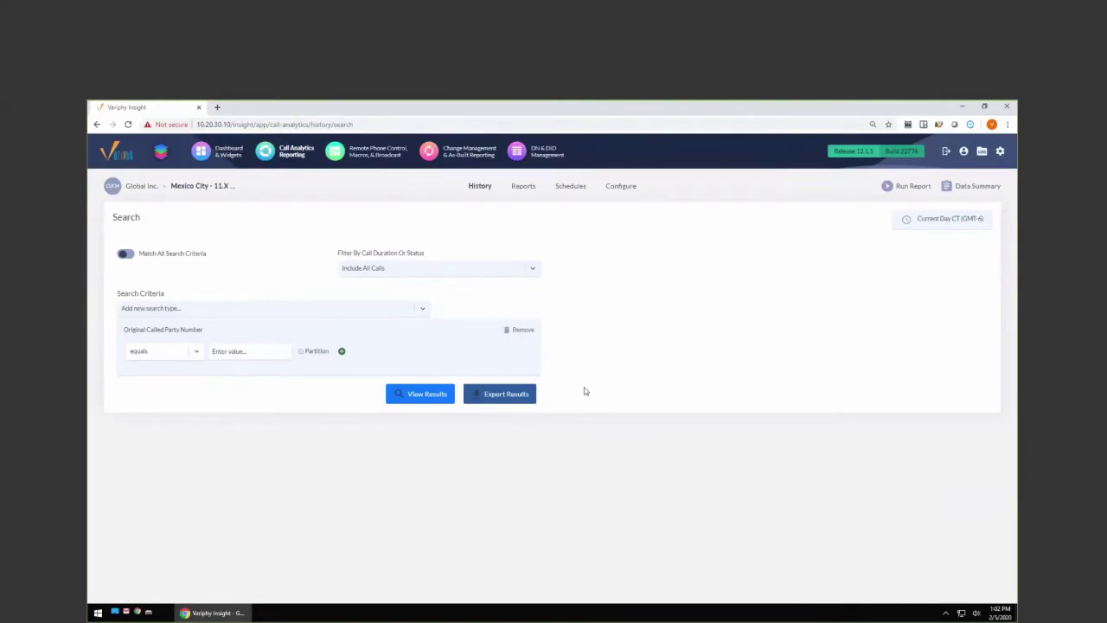
left_click(523, 186)
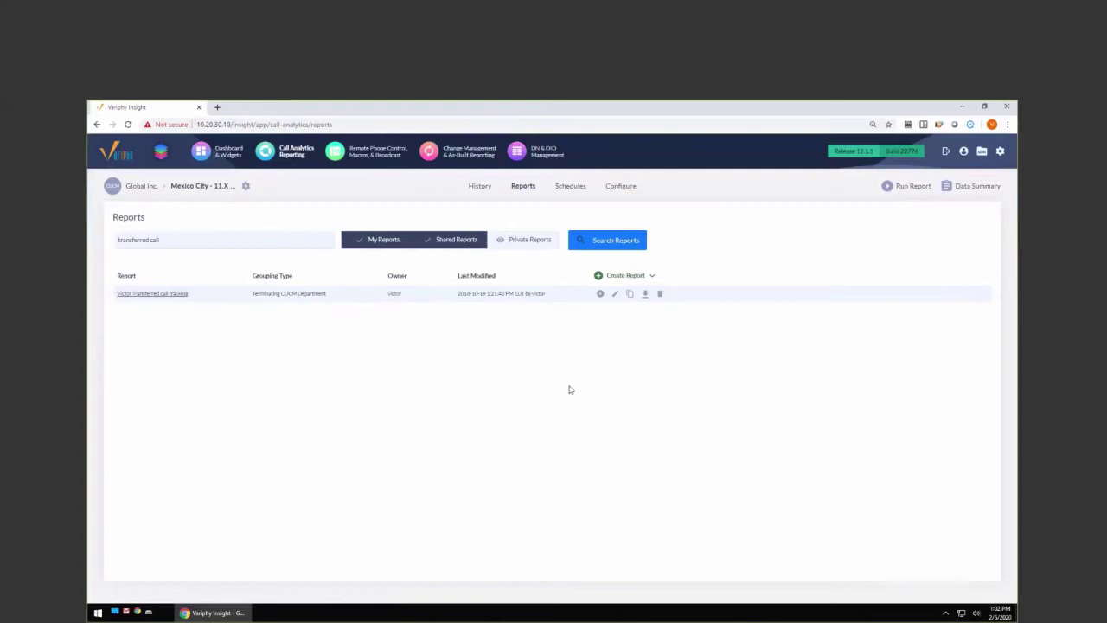
left_click(481, 186)
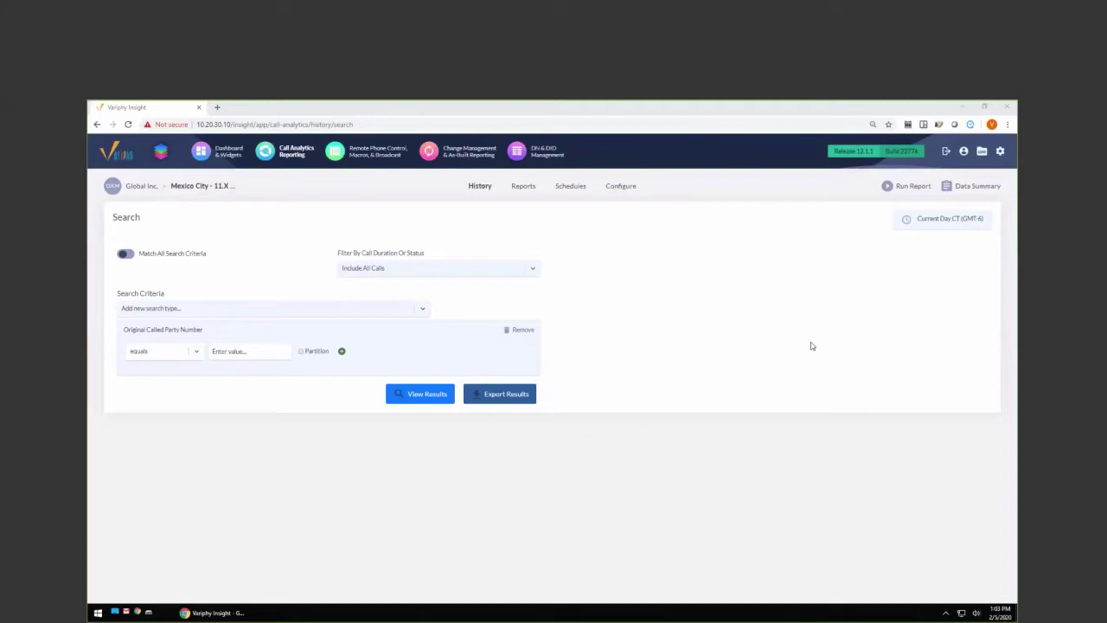
- Replace the Original Called Party Number search criterion with Calling Party Number
left_click(521, 330)
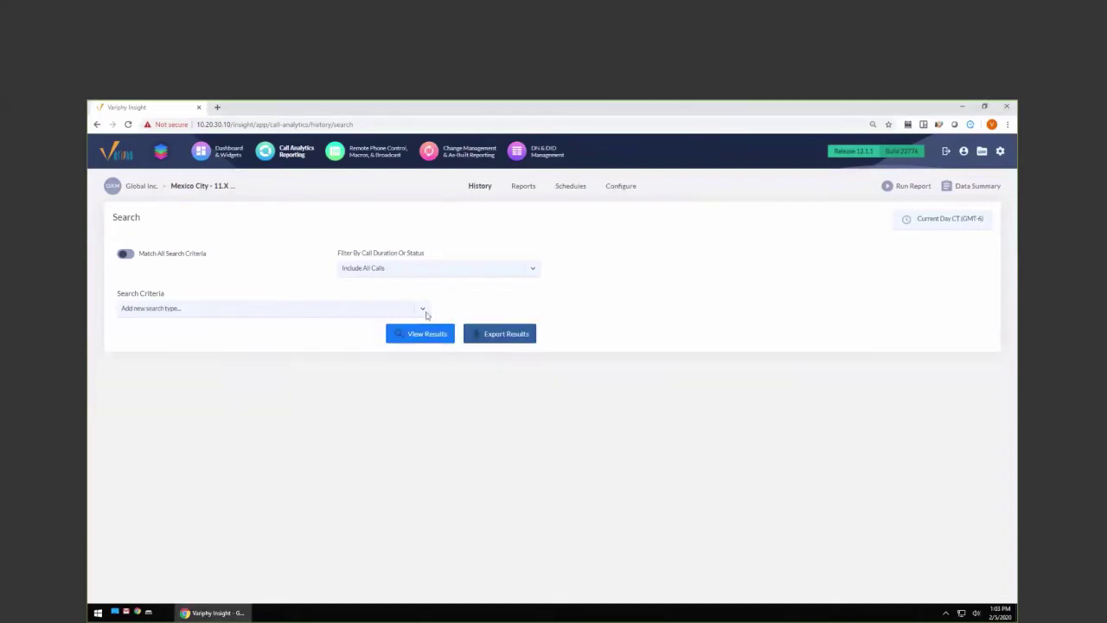
left_click(423, 309)
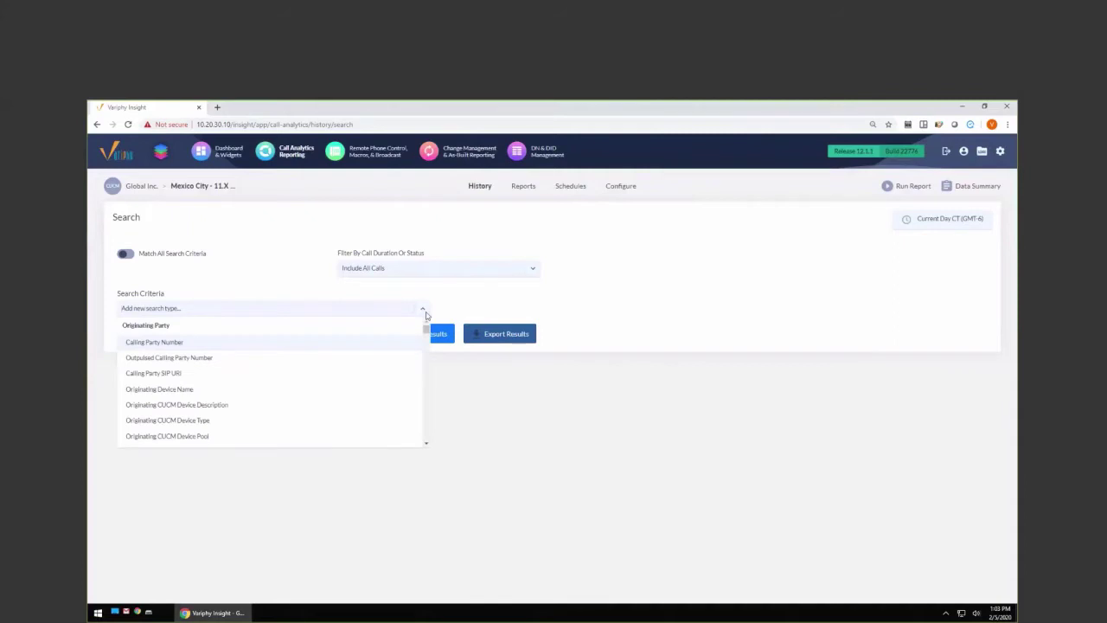
left_click(334, 344)
left_click(479, 313)
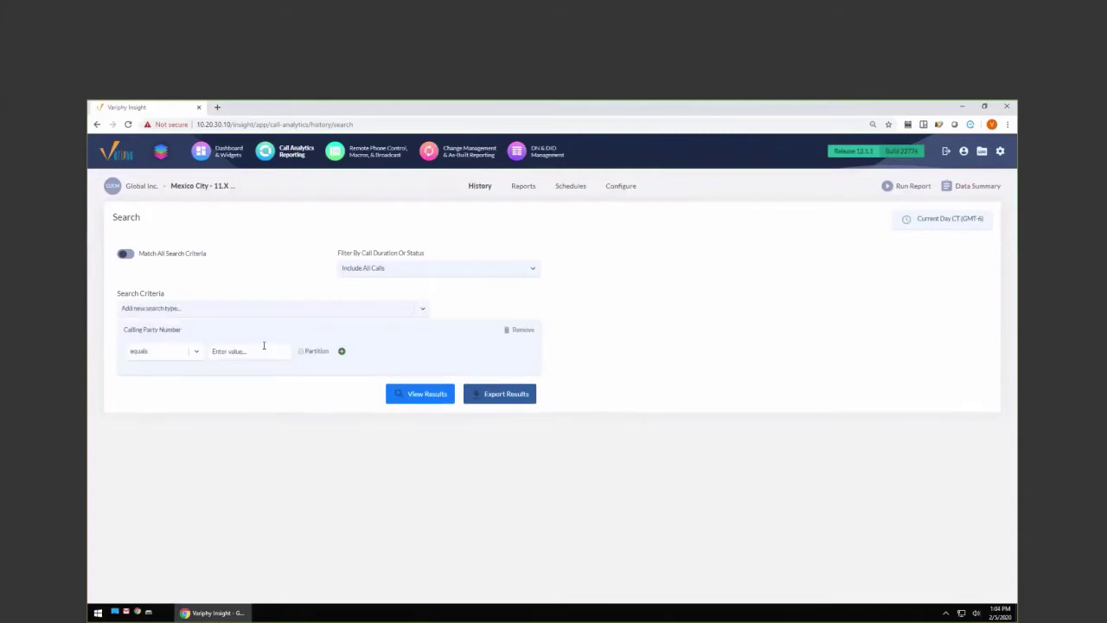
- Enter the external caller's phone number as the Calling Party Number value and view the results
left_click(247, 350)
left_click(232, 390)
left_click(432, 399)
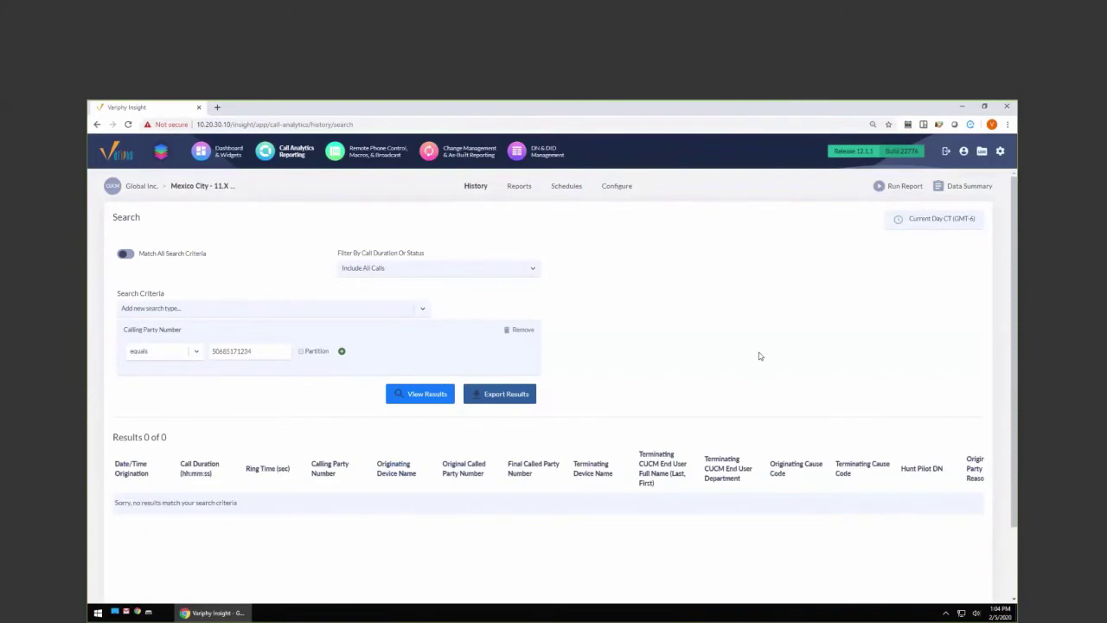
- Set the search time window to a specific date/time range from Feb 2, 2020 12:00 AM to Feb 2, 2020 11:59 PM
left_click(938, 221)
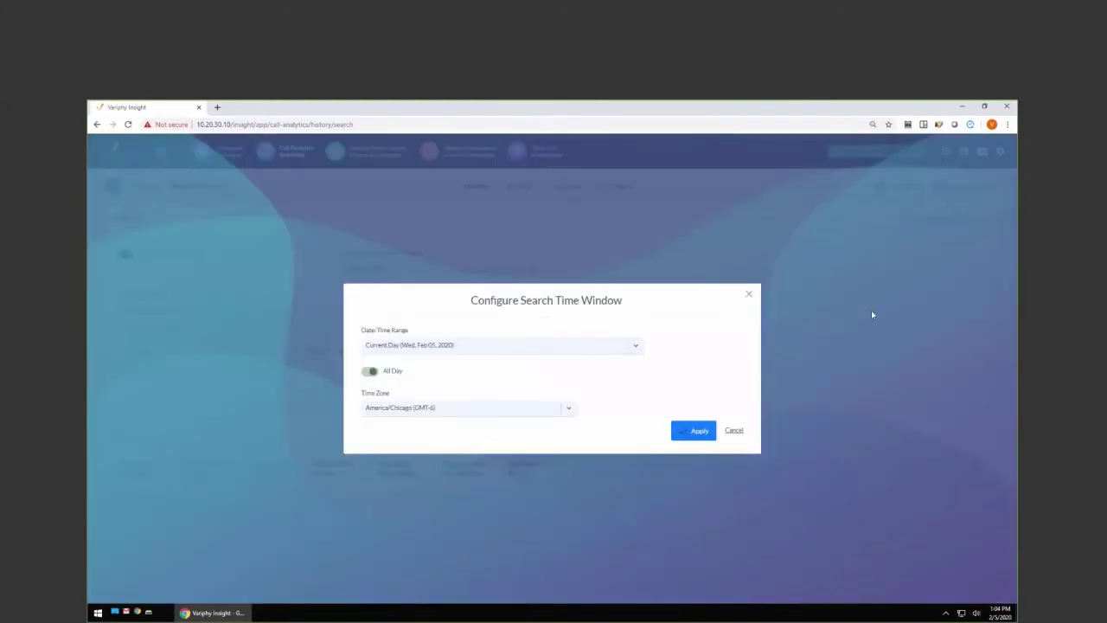
left_click(517, 347)
scroll(493, 370, "up", 1)
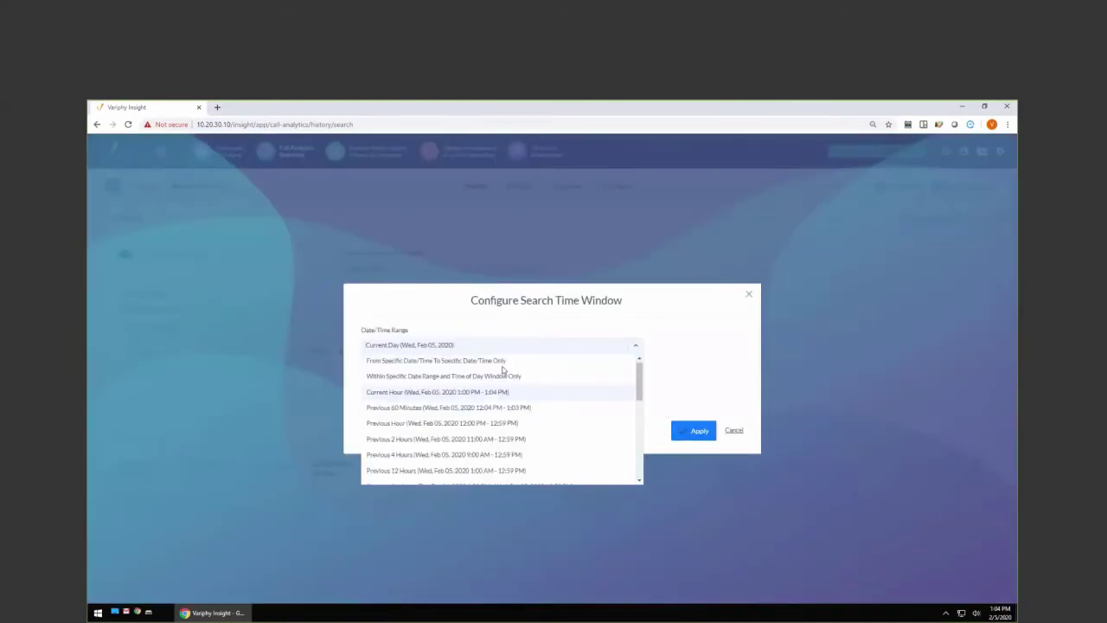
left_click(448, 362)
left_click(416, 374)
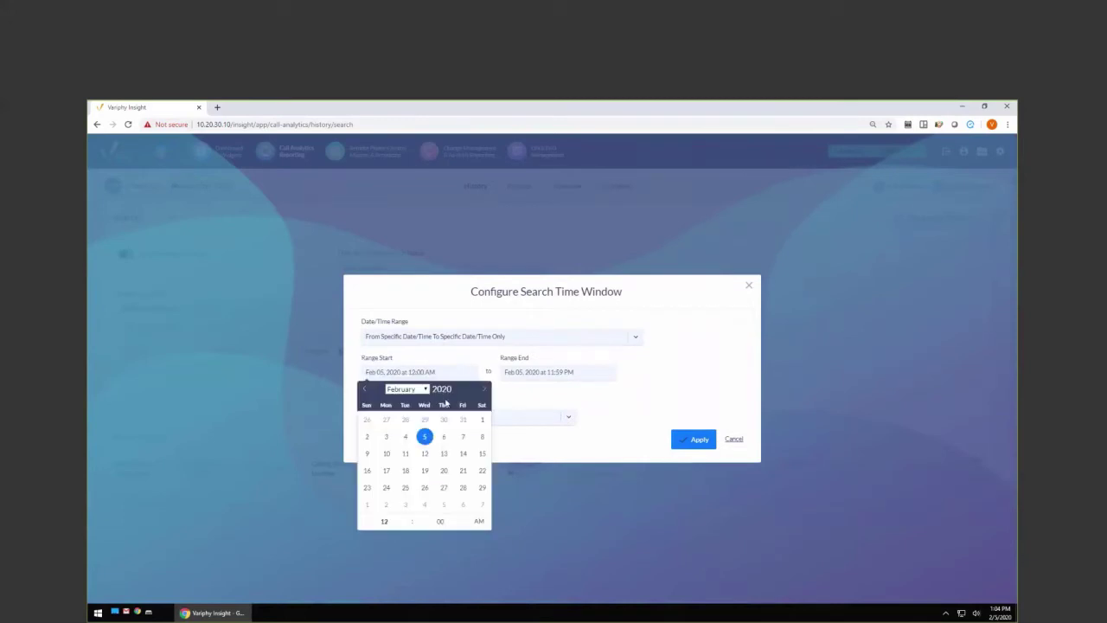
left_click(367, 436)
left_click(538, 372)
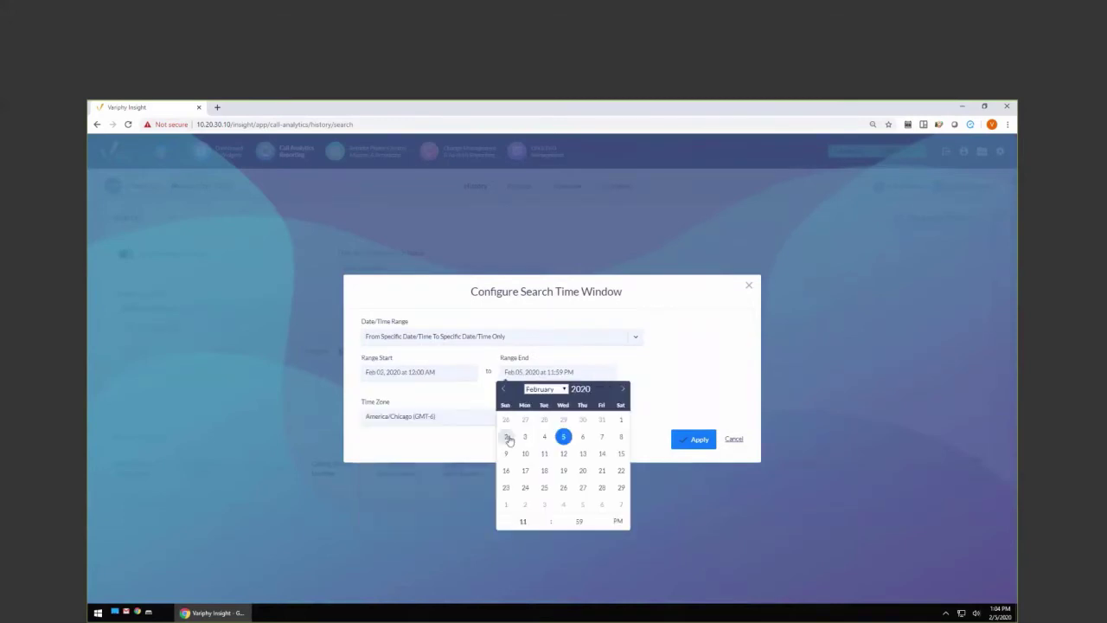
left_click(506, 436)
left_click(694, 440)
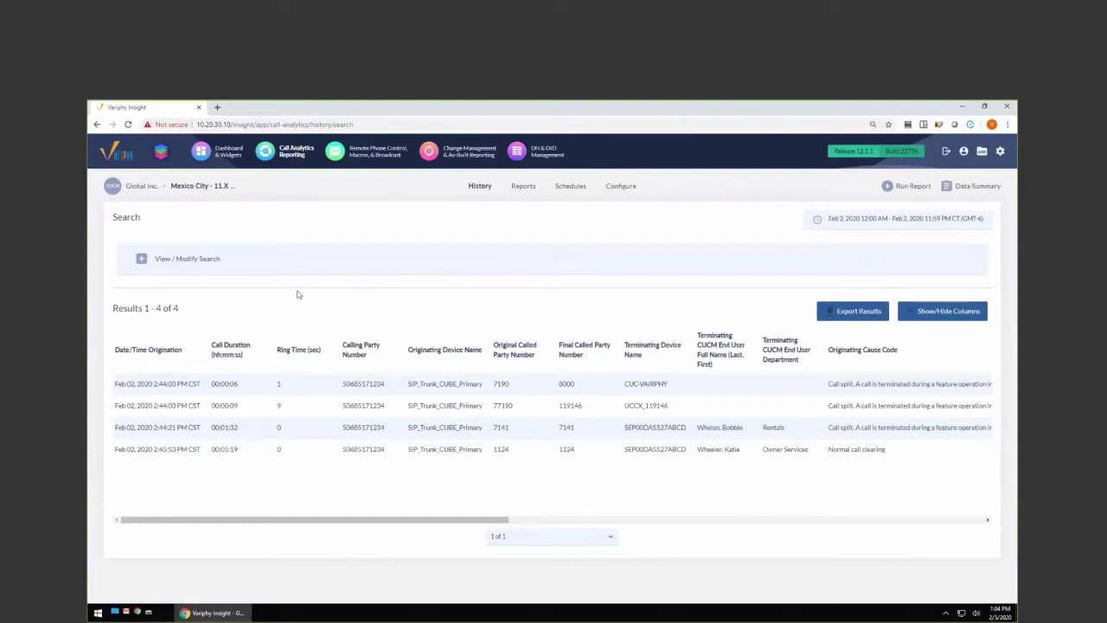
- Add an Original Called Party Number criterion equal to 1124 to the search and view the results
left_click(141, 258)
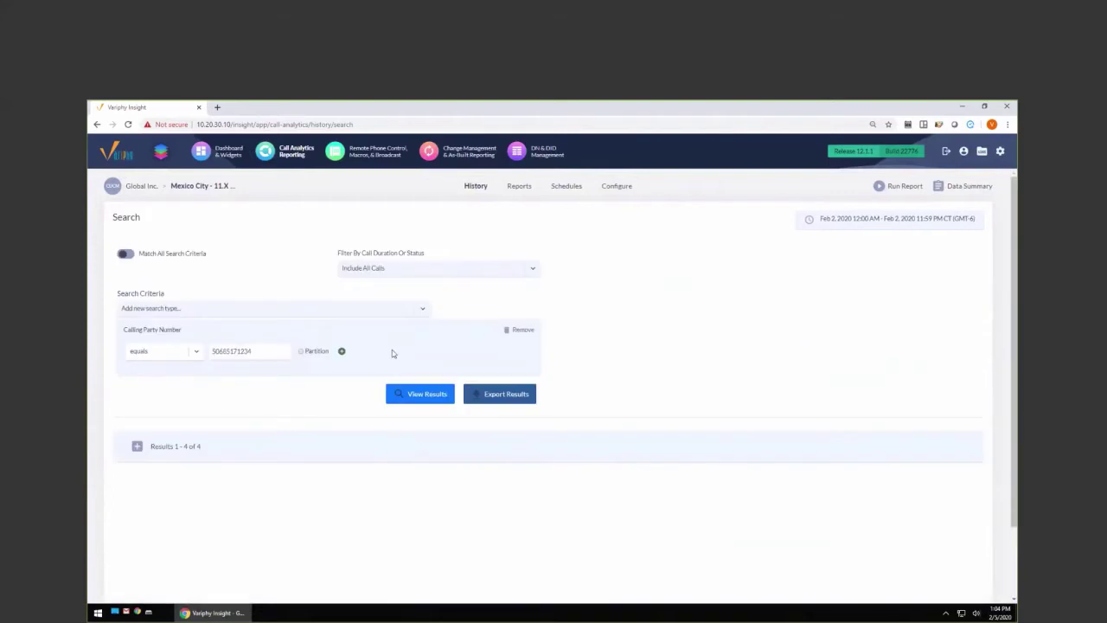
left_click(425, 310)
scroll(394, 368, "down", 5)
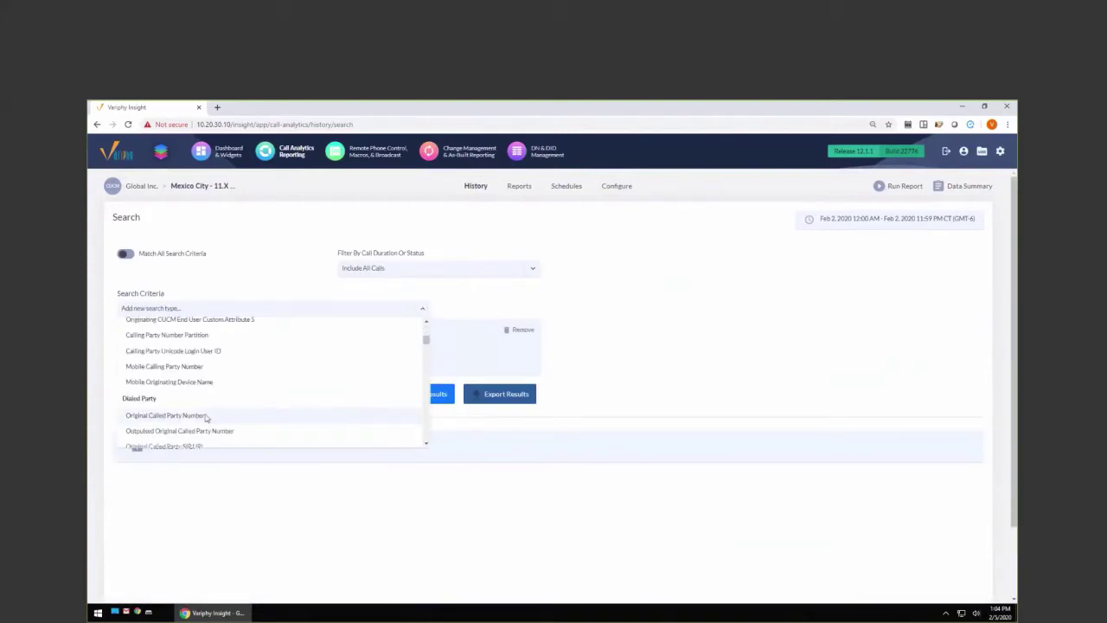
left_click(206, 416)
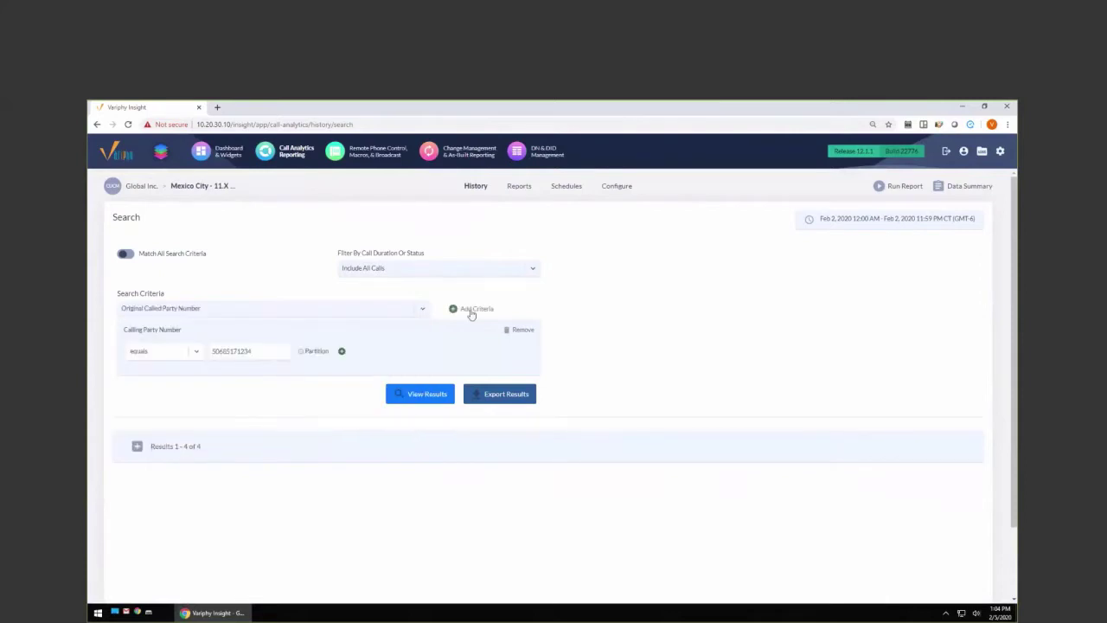
left_click(470, 314)
left_click(250, 351)
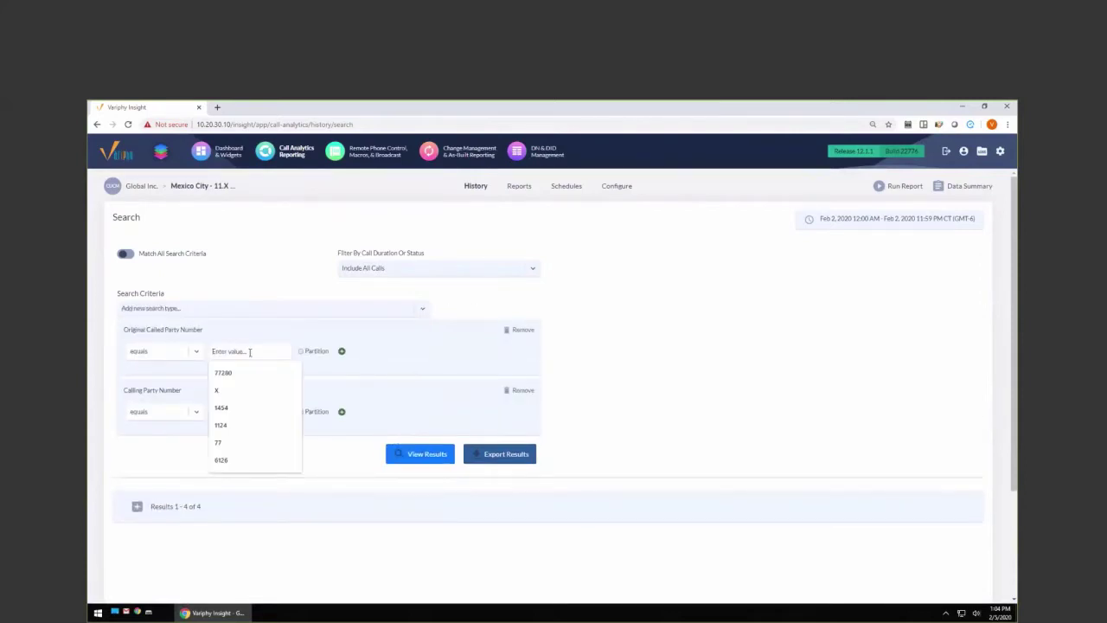
type("1124")
left_click(424, 453)
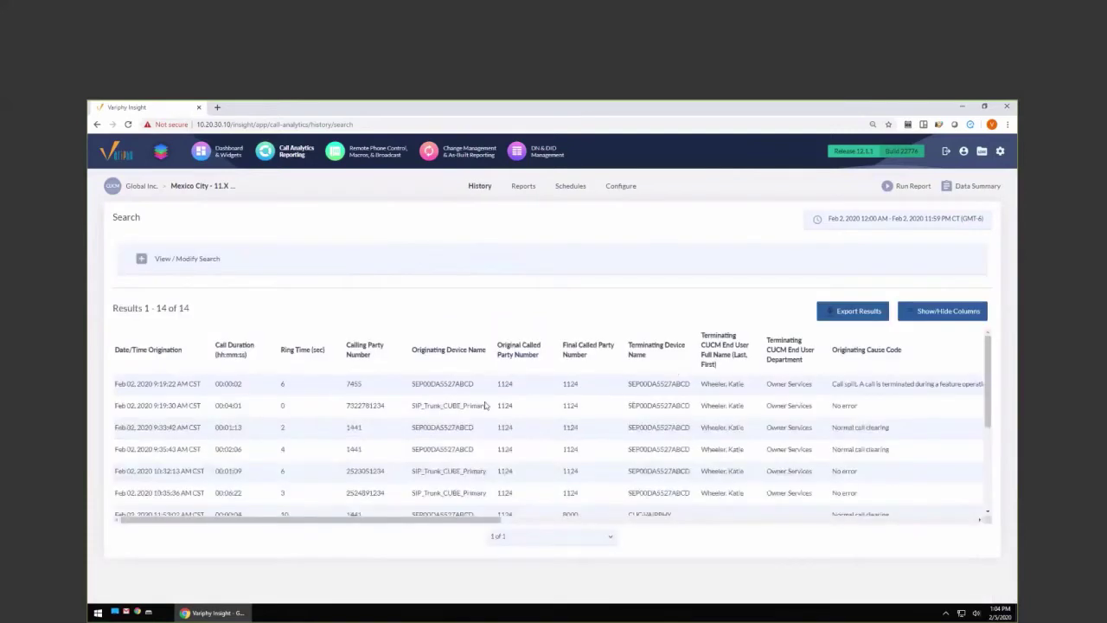
- Require calls to match all search criteria and rerun the call history search
left_click(141, 258)
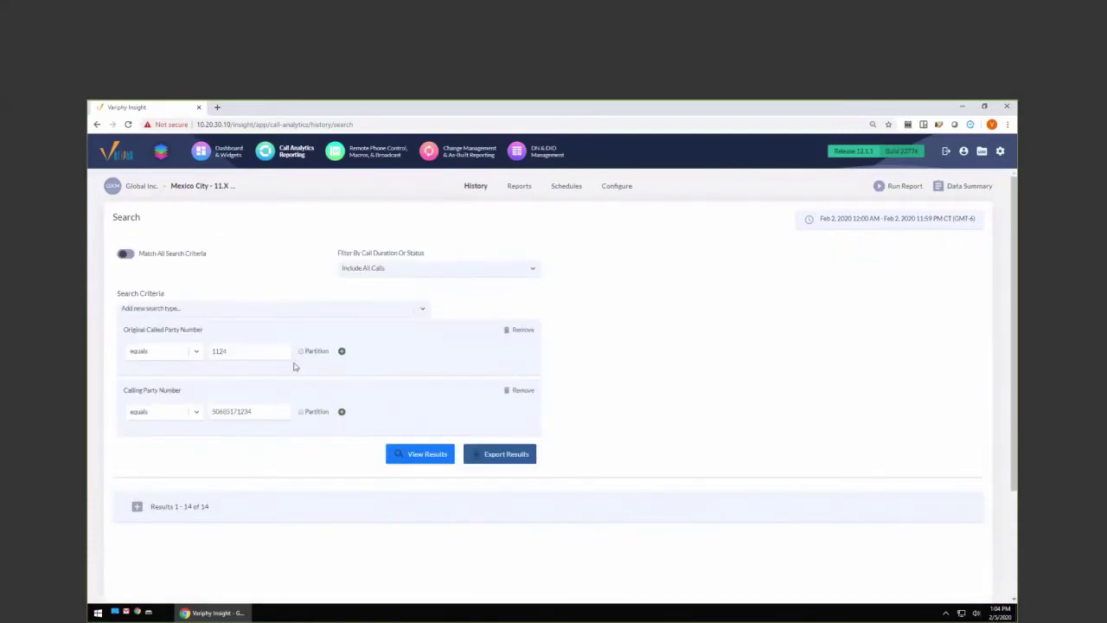
left_click(493, 458)
left_click(156, 254)
left_click(432, 459)
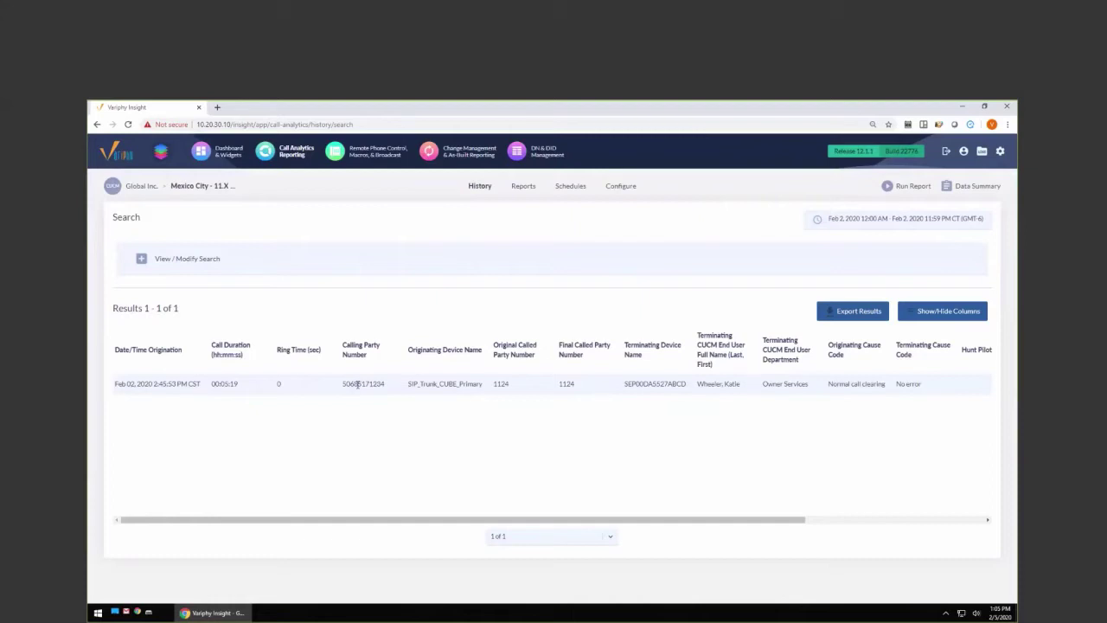
- Start exporting the search results and enable all Cradle to Grave options for the export
left_click(839, 311)
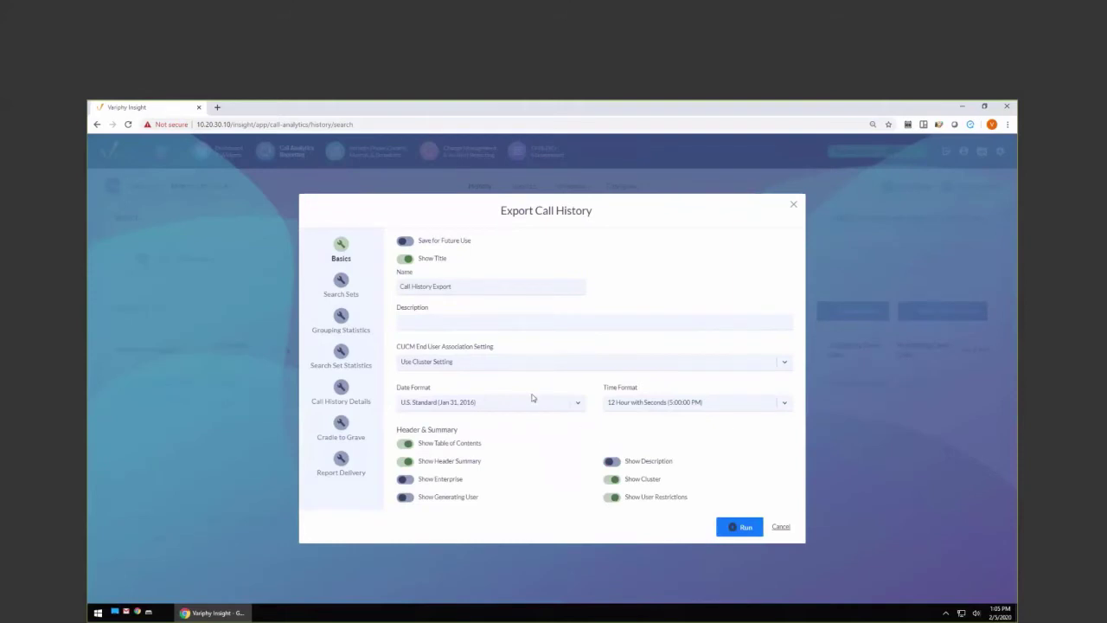
left_click(341, 424)
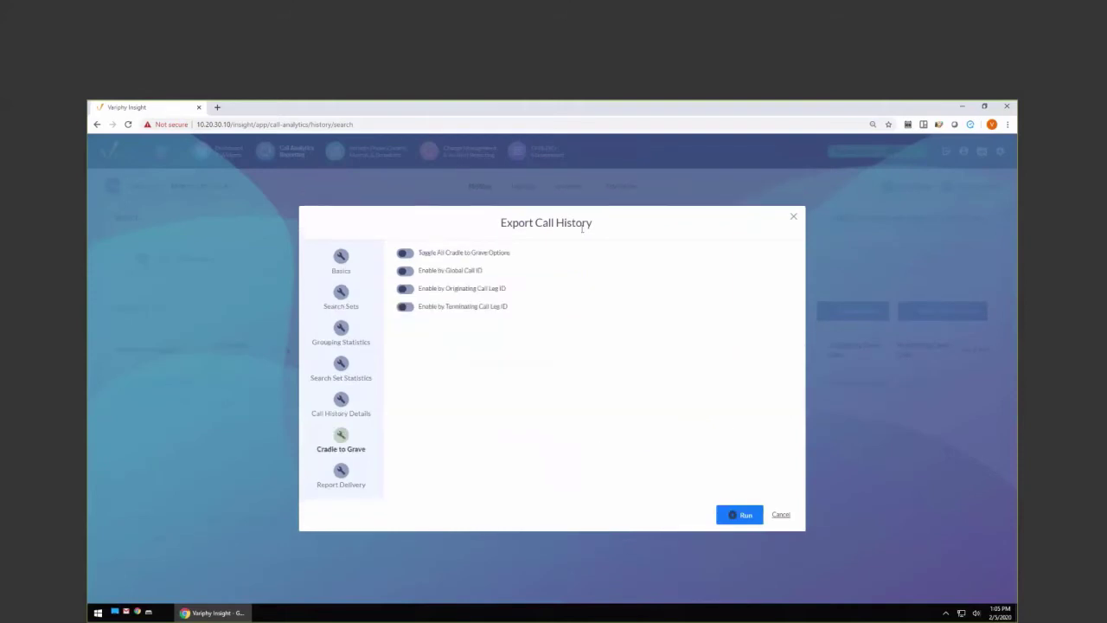
left_click(407, 253)
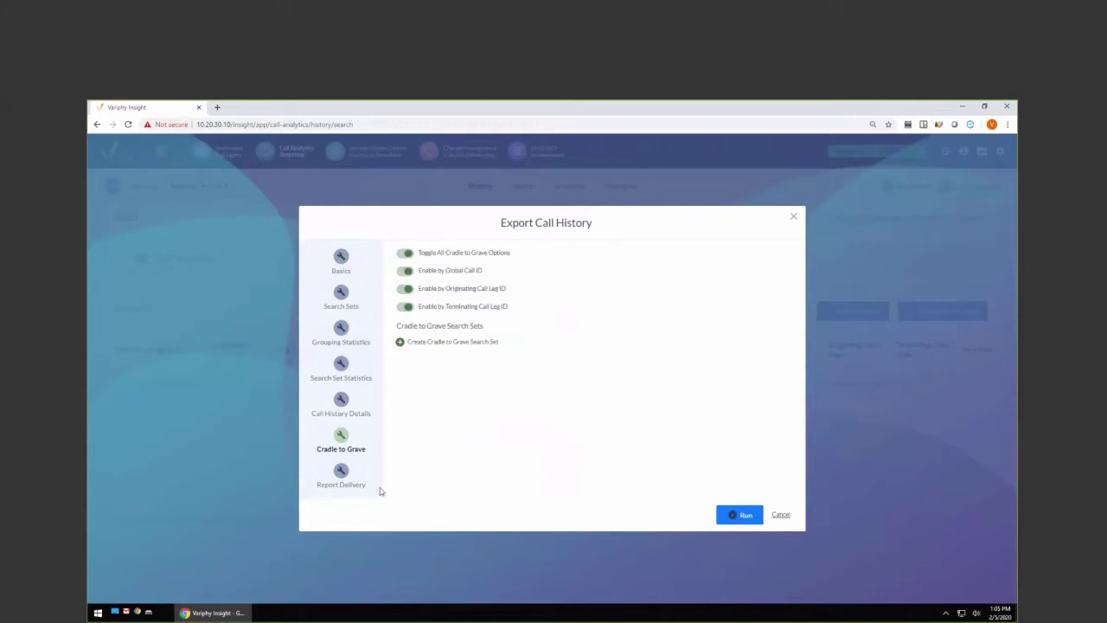
- Set the export's file output format to HTML with Download delivery and run the call history export
left_click(341, 474)
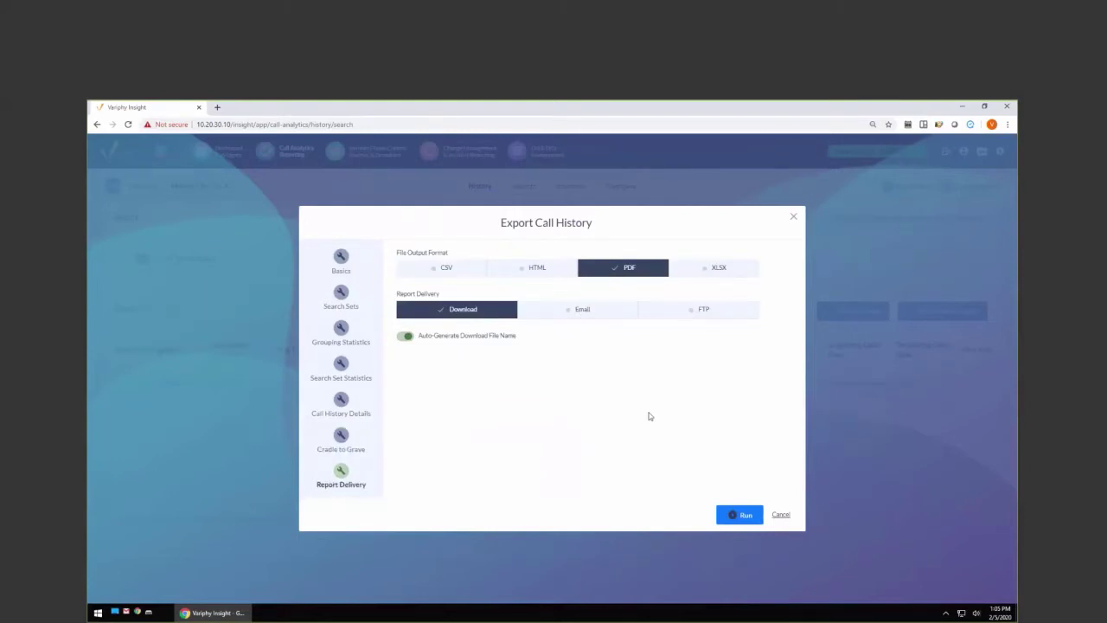
left_click(531, 273)
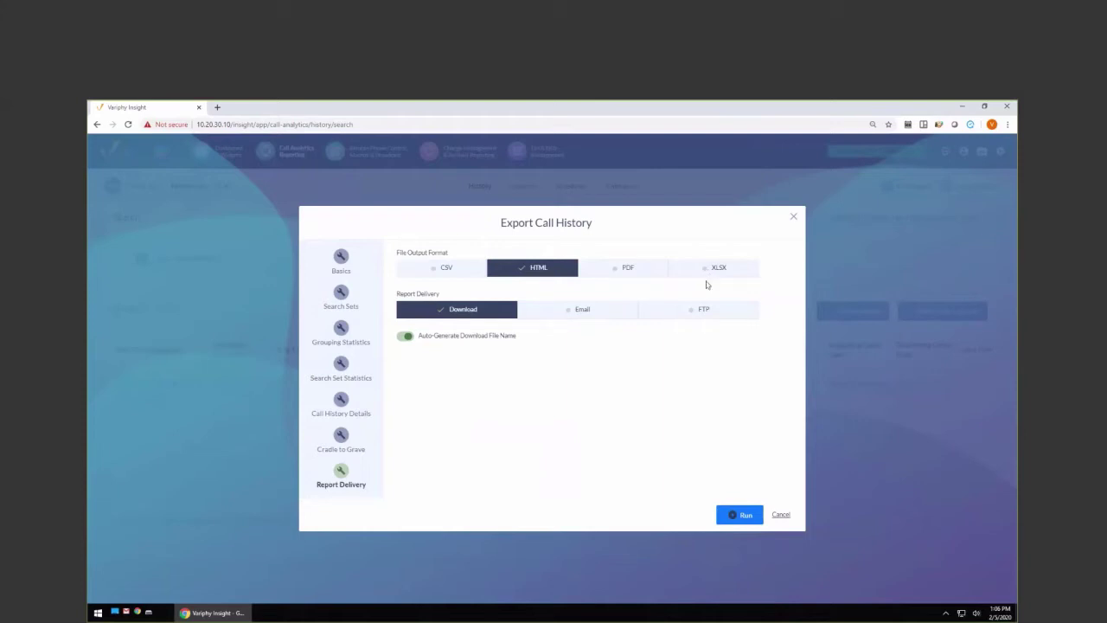
left_click(740, 515)
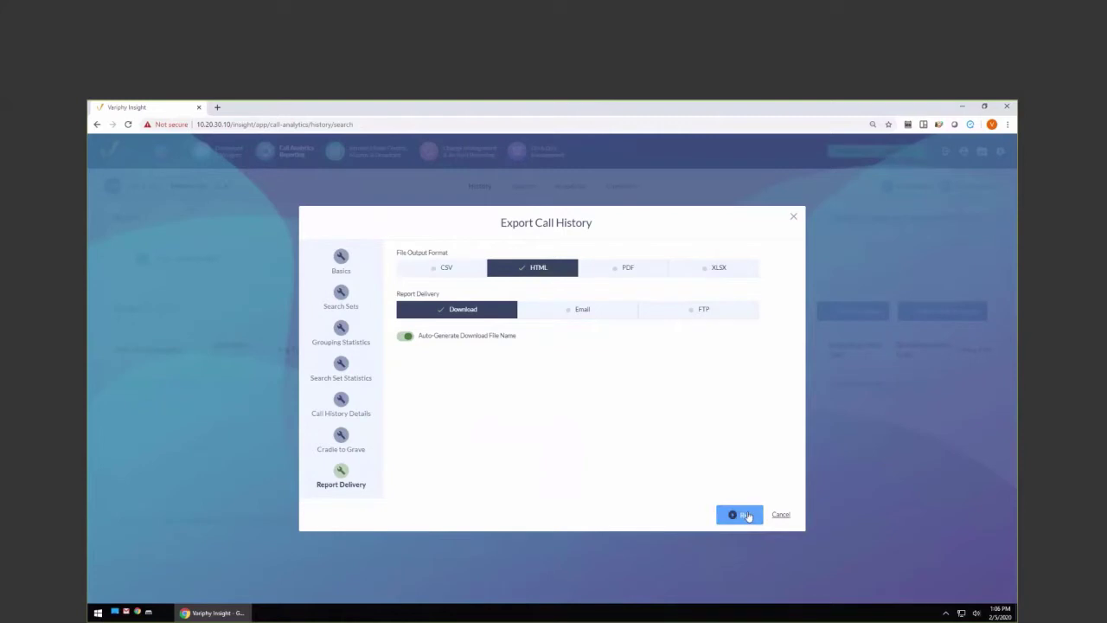
left_click(339, 437)
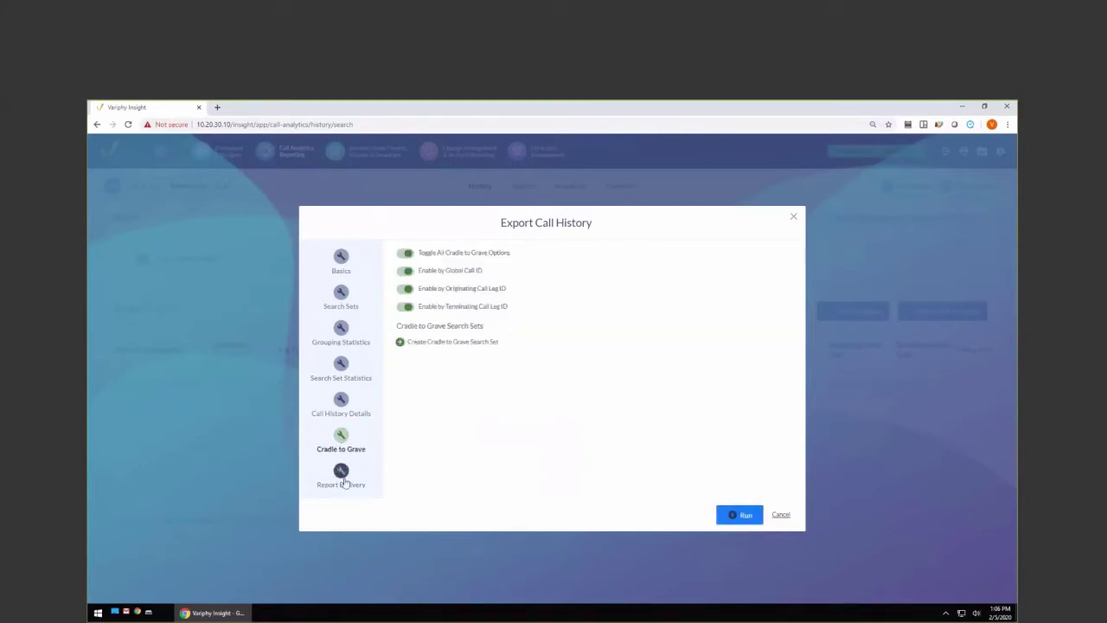
left_click(341, 476)
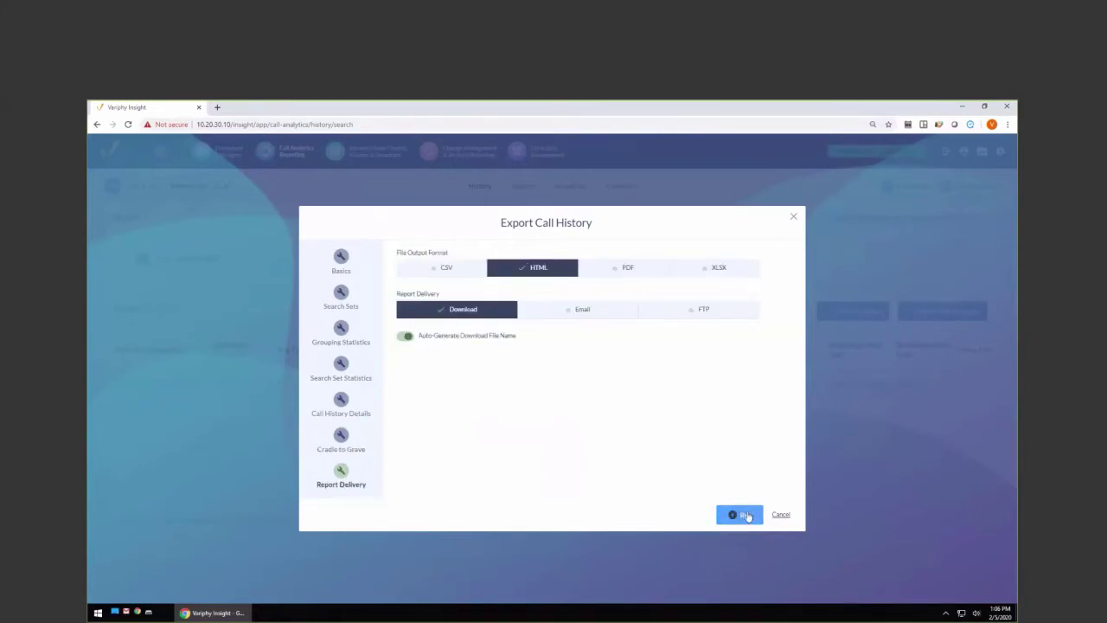
left_click(742, 515)
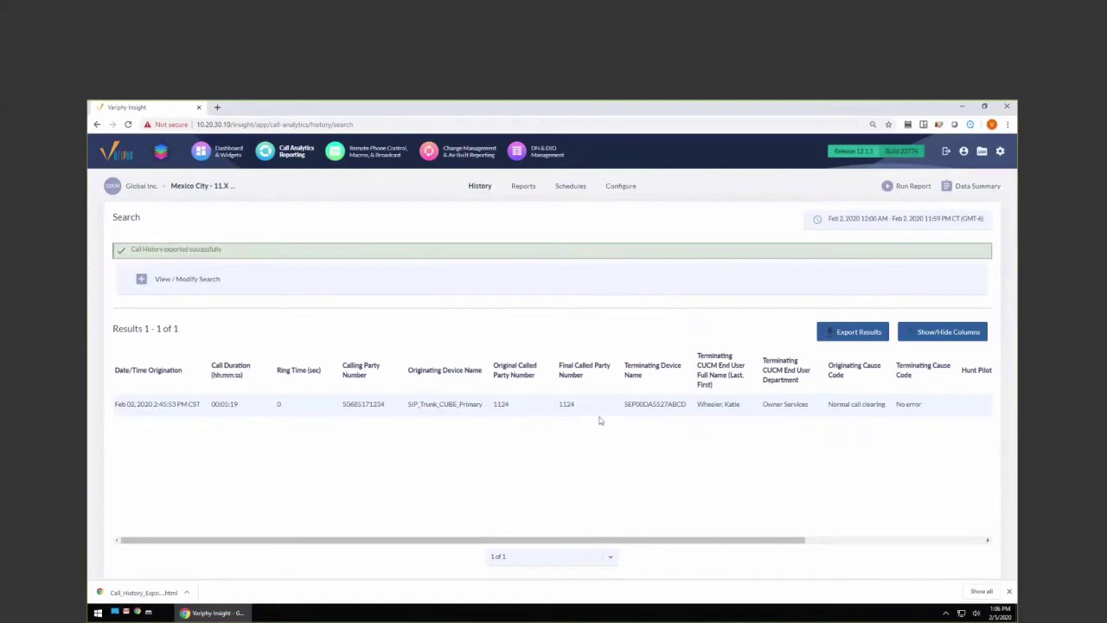
- Open the downloaded Call History Export HTML file and review its call details and cradle to grave sequence
left_click(151, 593)
scroll(596, 397, "up", 2)
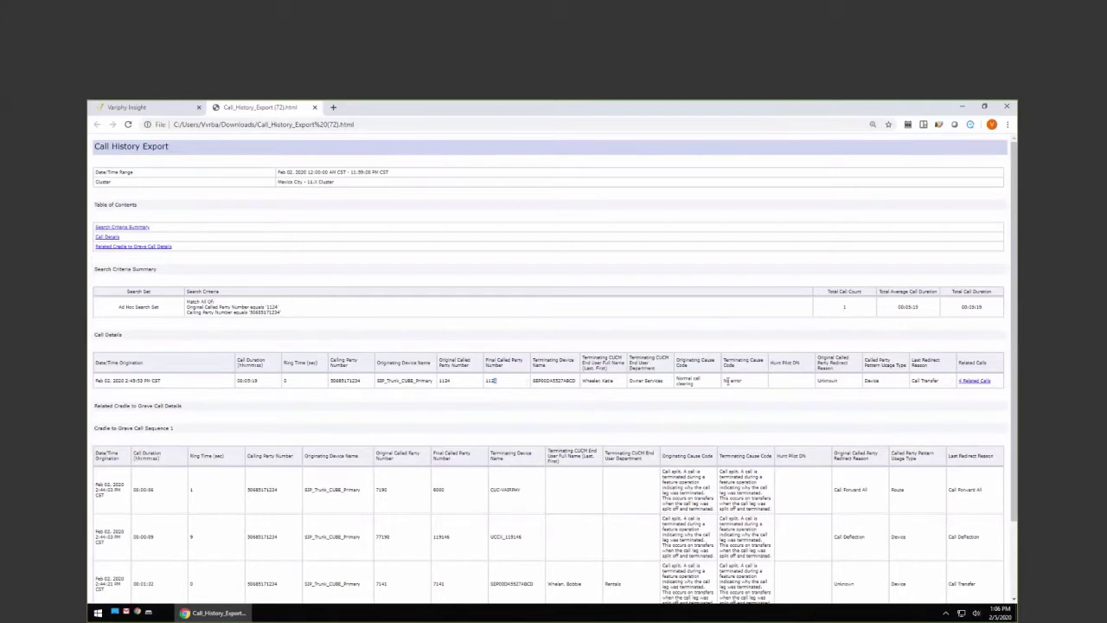
scroll(727, 381, "down", 1)
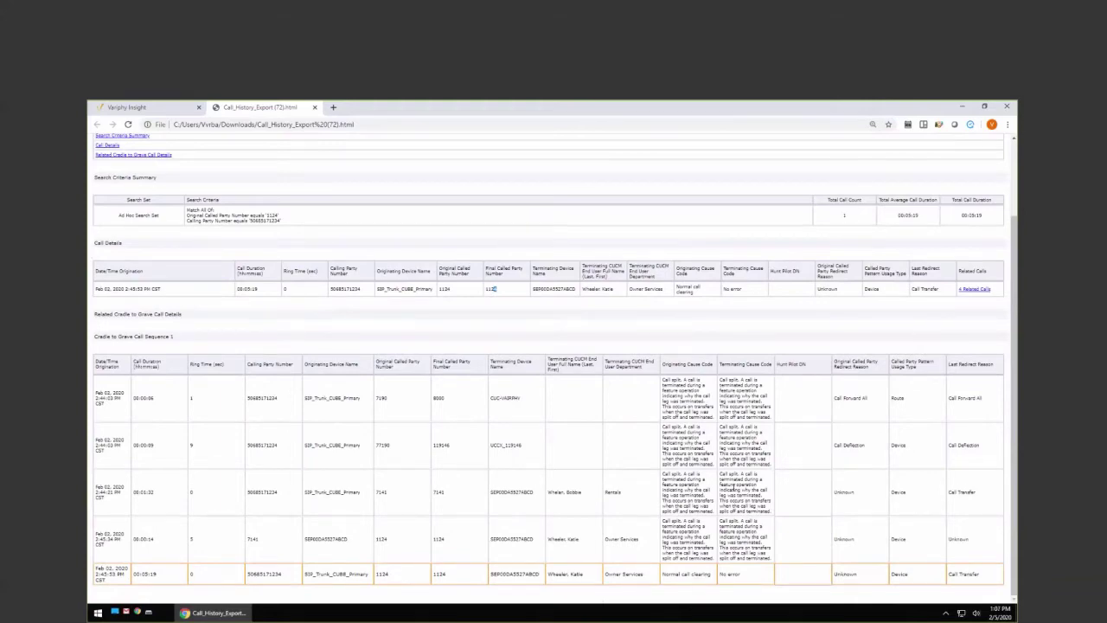
scroll(790, 507, "up", 4)
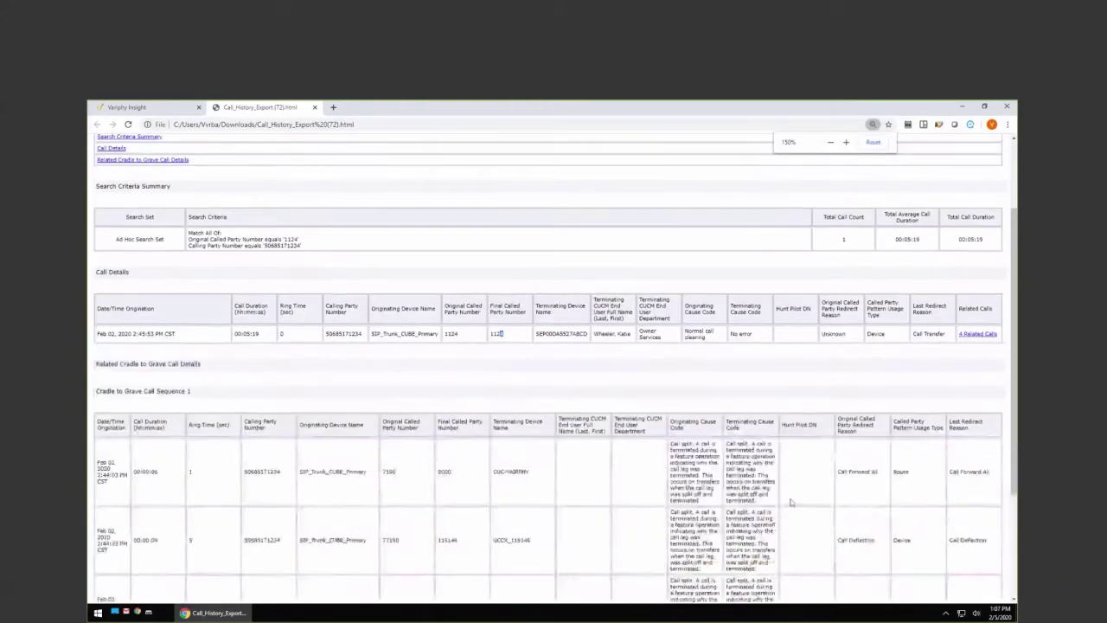
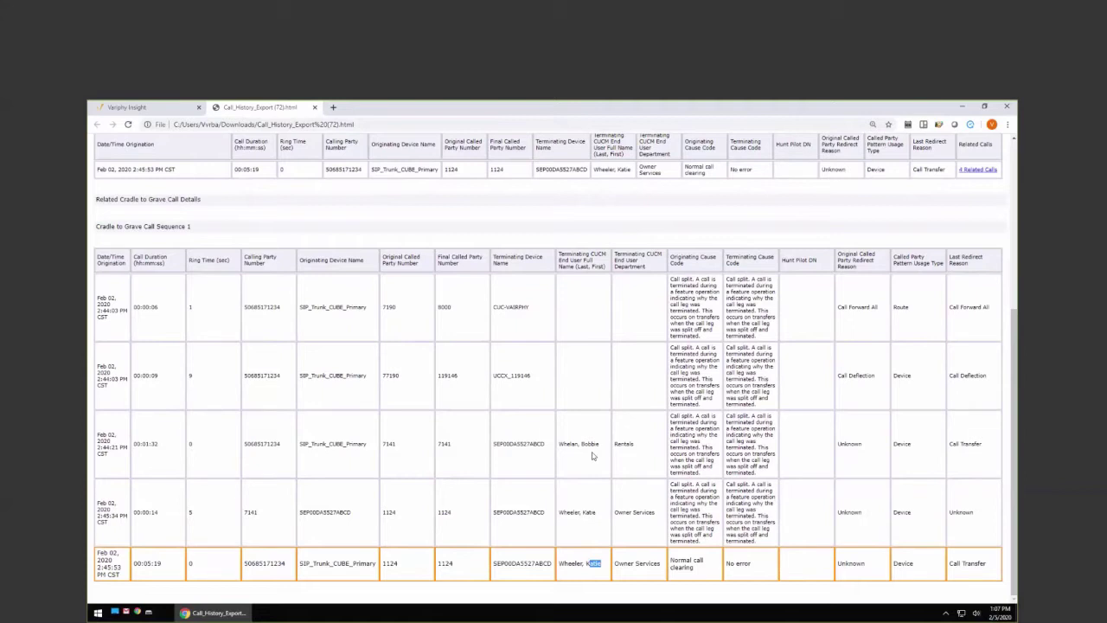
- Examine the called numbers, durations, answering users and redirect reasons of the first four legs in Cradle to Grave Call Sequence 1
double_click(385, 306)
double_click(444, 307)
double_click(155, 376)
left_click(583, 444)
double_click(583, 444)
left_click_drag(159, 442, 142, 443)
left_click_drag(983, 445, 949, 443)
left_click_drag(263, 519, 240, 517)
left_click_drag(162, 517, 135, 513)
- Examine the highlighted final call leg's redirect reason, duration, calling and called numbers, and originating cause code
left_click_drag(984, 565, 950, 564)
left_click_drag(176, 564, 138, 563)
left_click_drag(287, 563, 243, 563)
left_click_drag(454, 563, 439, 566)
left_click_drag(288, 563, 244, 563)
left_click_drag(695, 570, 670, 559)
left_click_drag(679, 561, 704, 564)
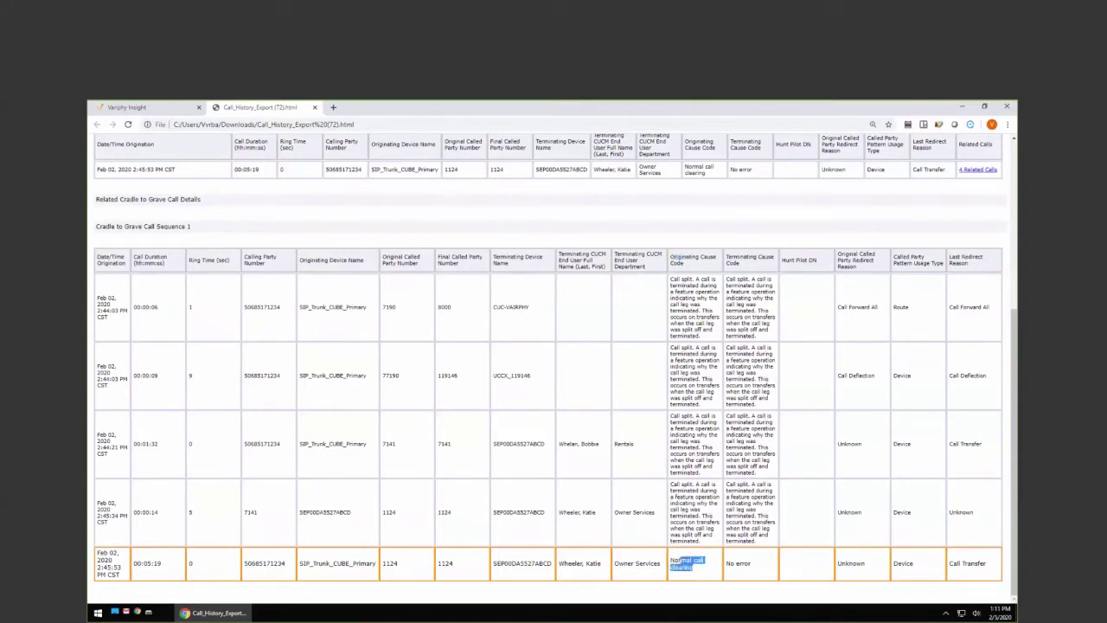
double_click(275, 564)
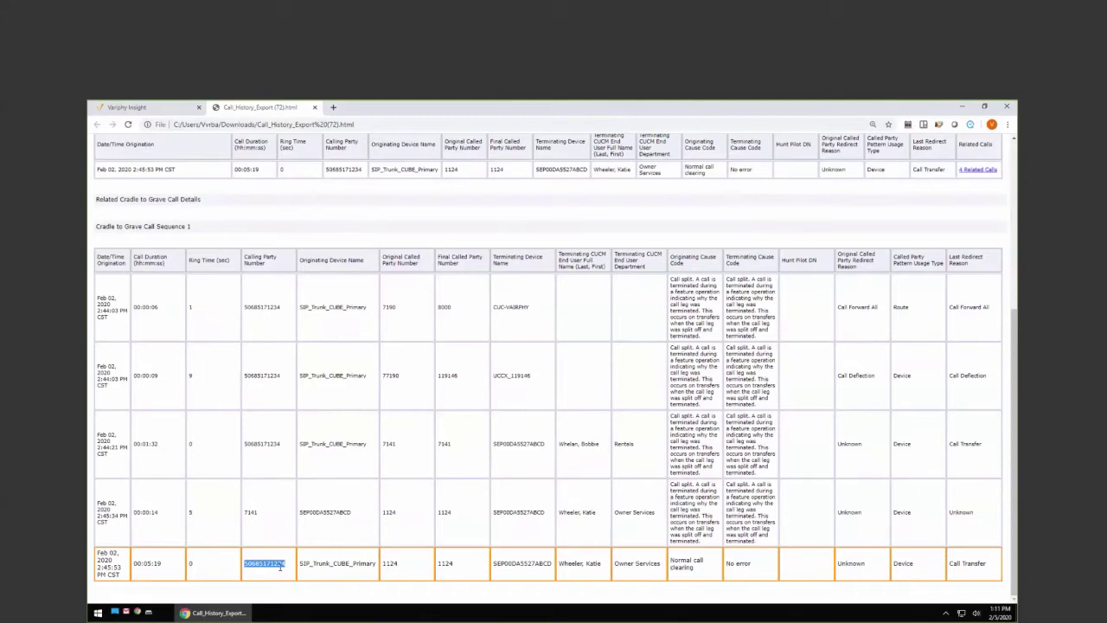
- Switch back to Variphy Insight and review the Cradle to Grave options of the call history export without running it
scroll(415, 251, "up", 3)
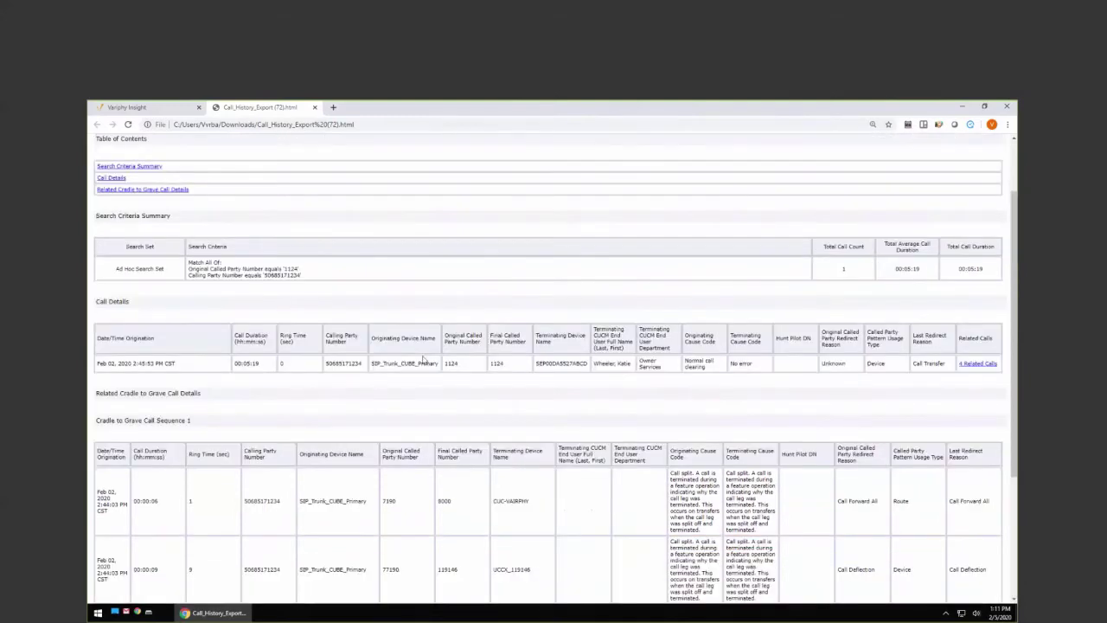
key("ctrl+Tab")
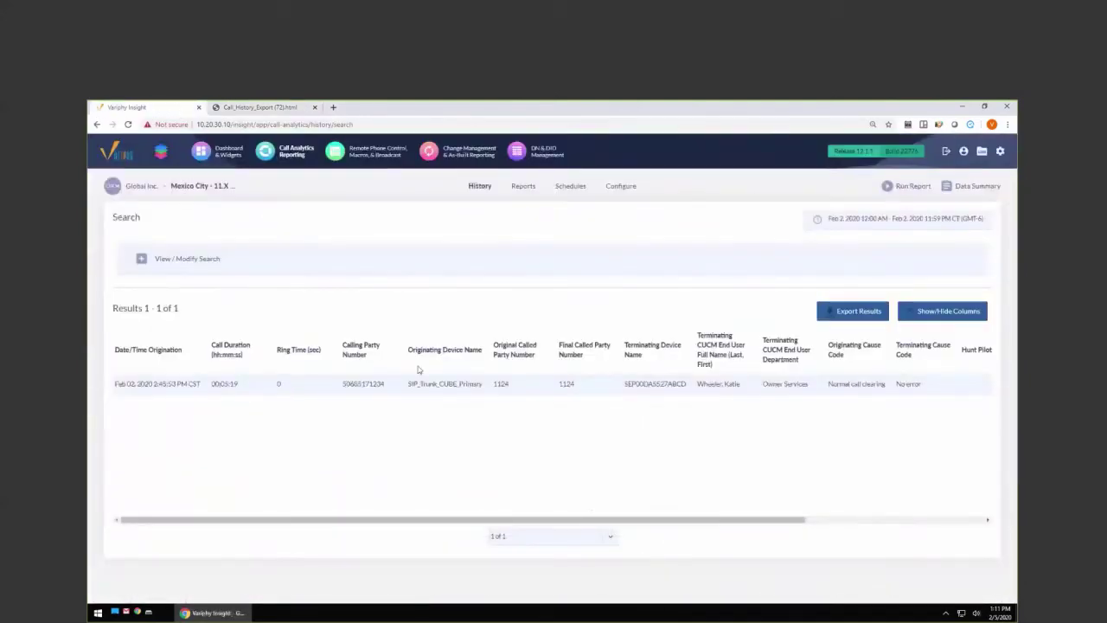
left_click(142, 261)
left_click(837, 314)
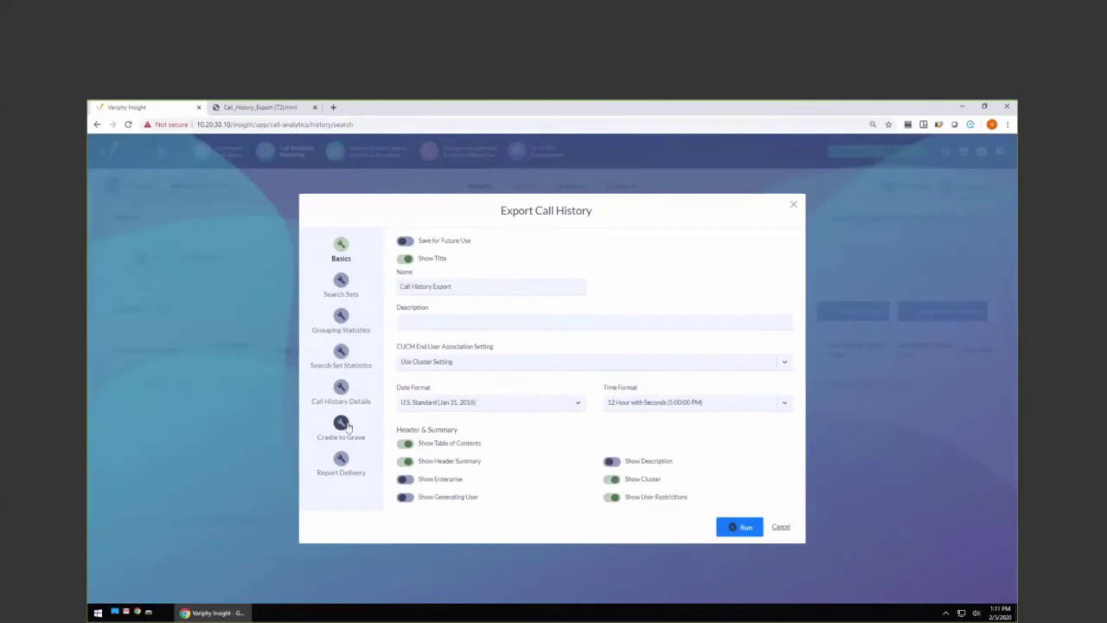
left_click(337, 426)
left_click(781, 515)
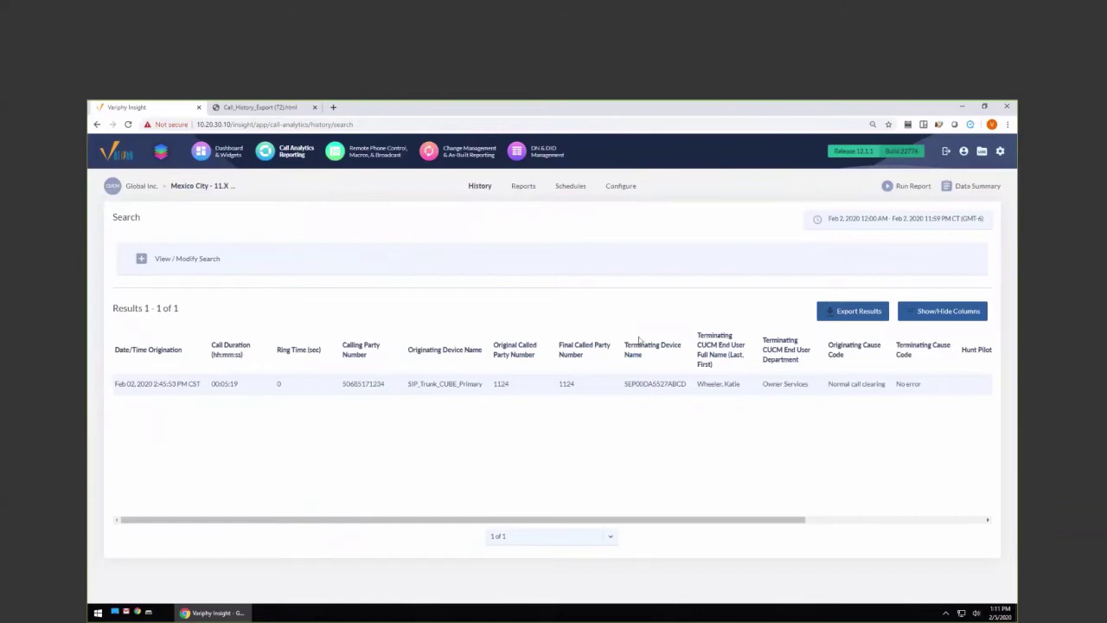
- Remove the Calling Party Number criterion, set Original Called Party Number to equal 77280, and view the search results
left_click(143, 259)
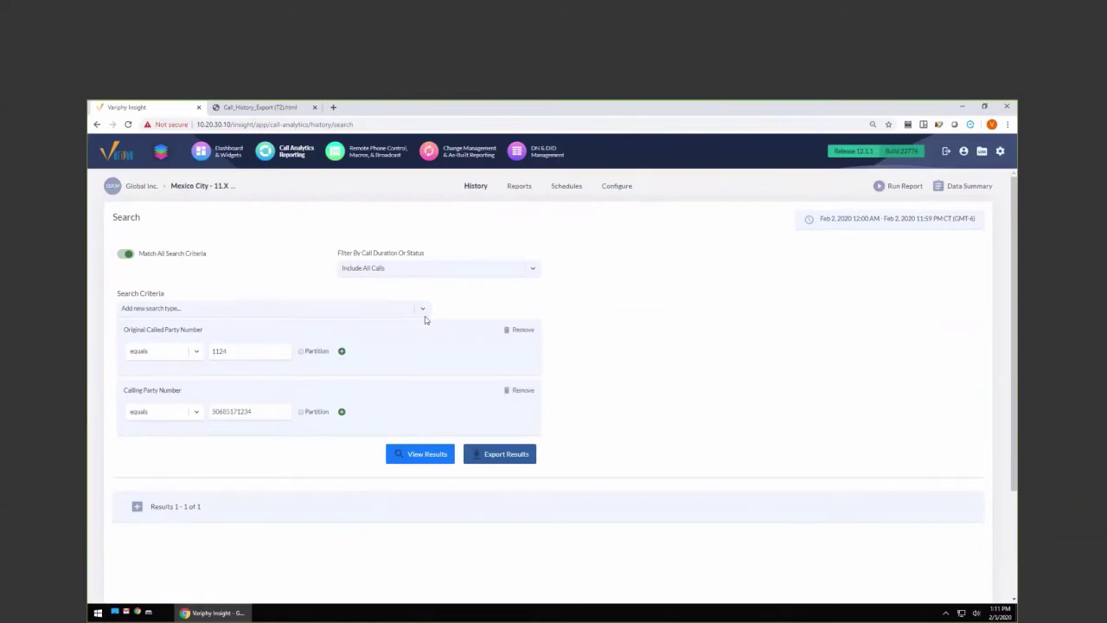
left_click(521, 390)
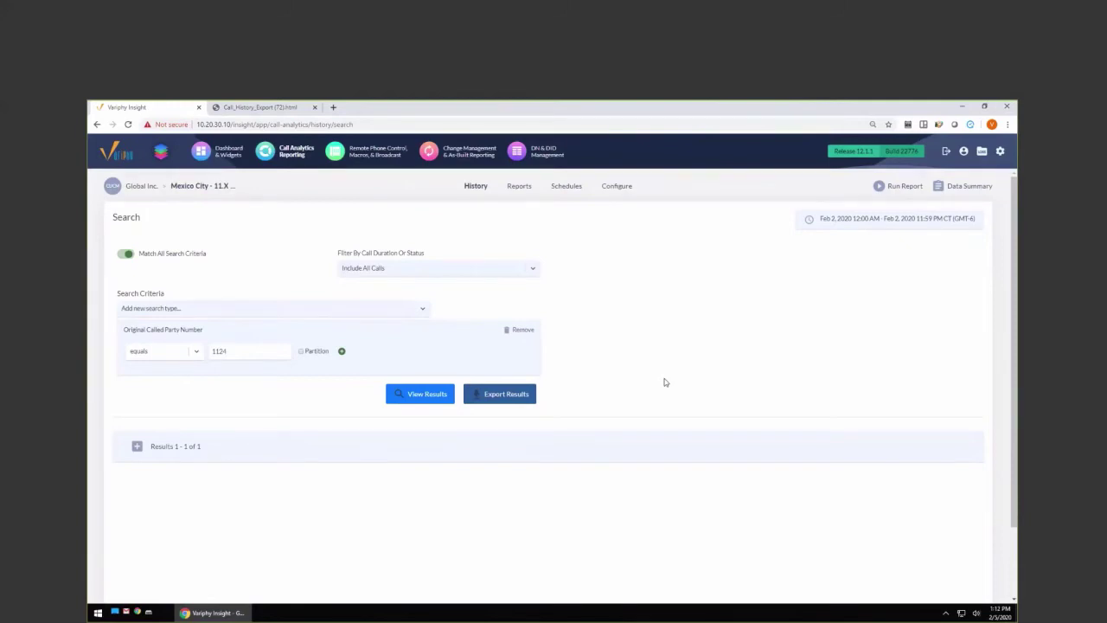
double_click(217, 352)
type("77280")
left_click(424, 393)
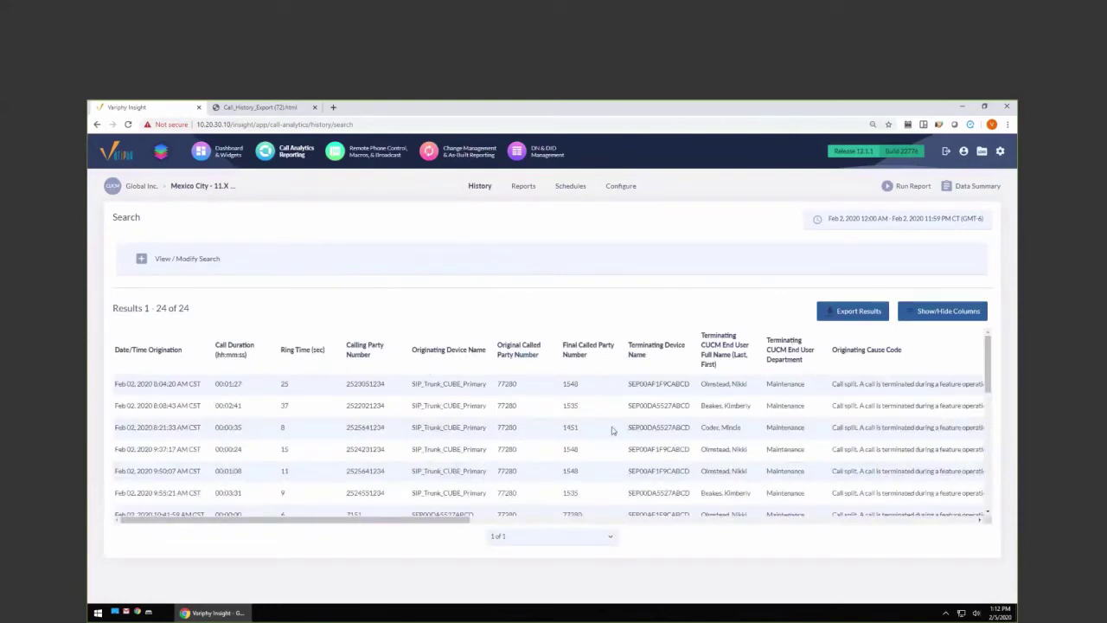
- Run the HTML download export of the listed calls with all Cradle to Grave options enabled and open the downloaded file
scroll(612, 436, "down", 2)
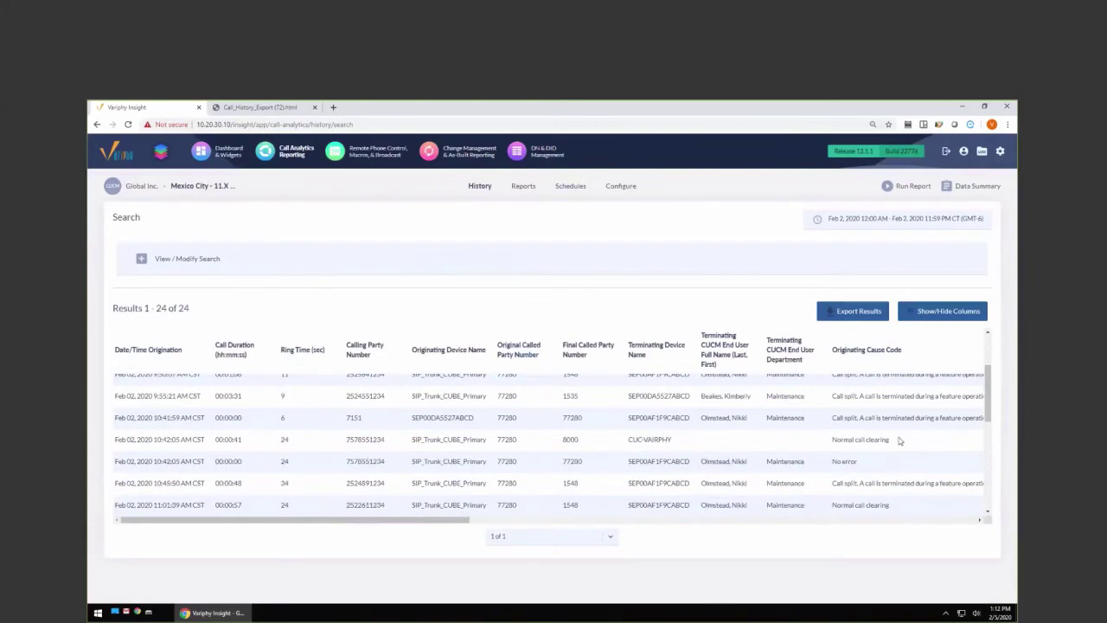
scroll(882, 442, "up", 2)
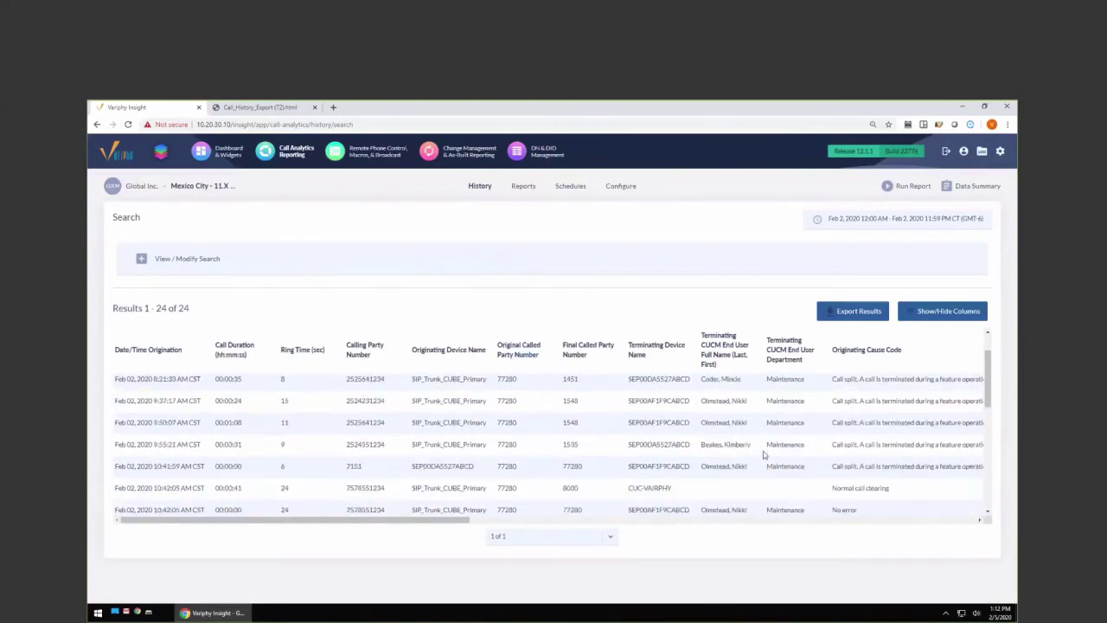
scroll(763, 454, "up", 2)
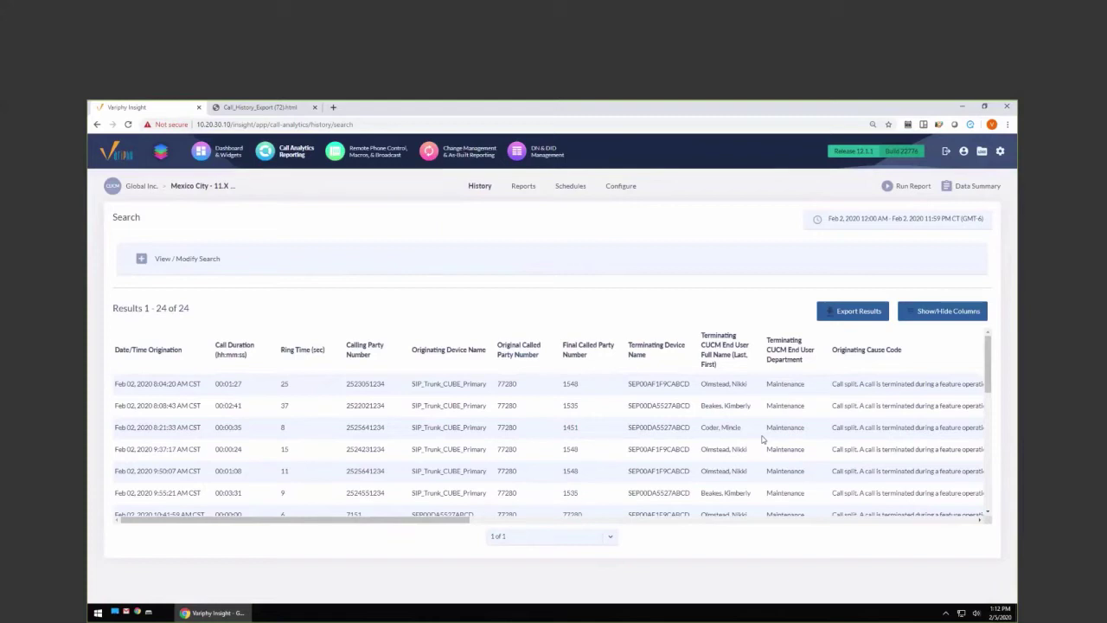
left_click(853, 311)
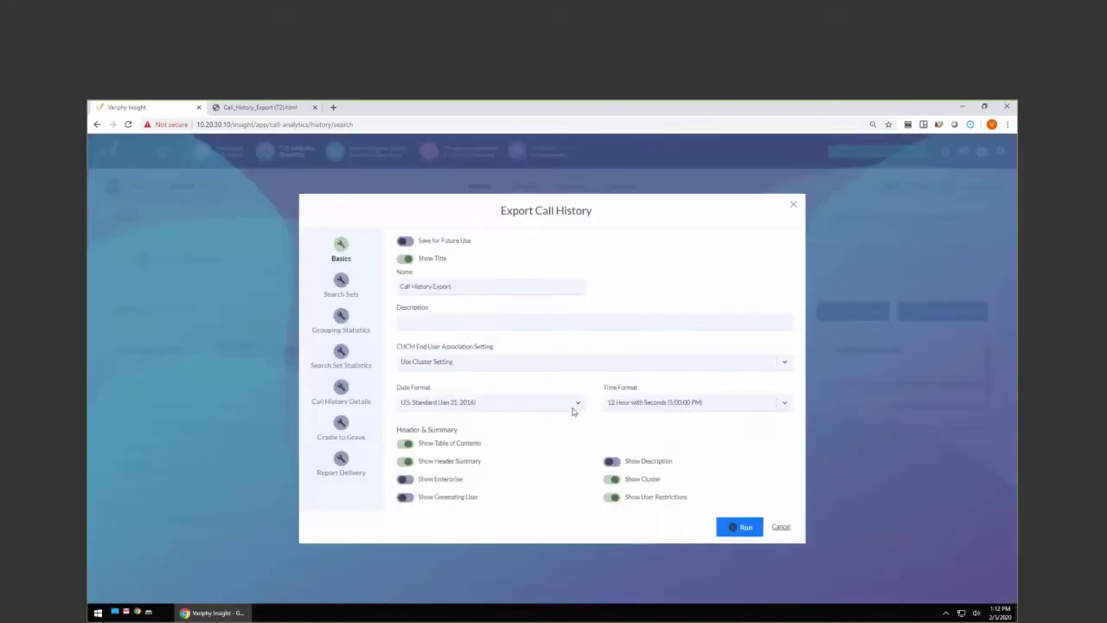
left_click(341, 423)
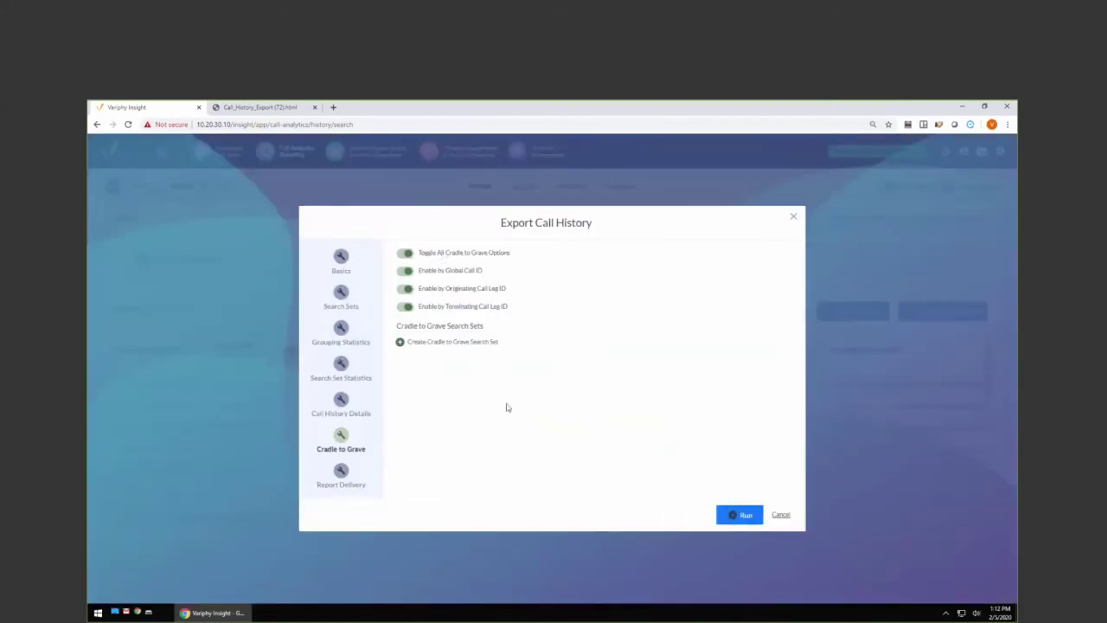
left_click(341, 471)
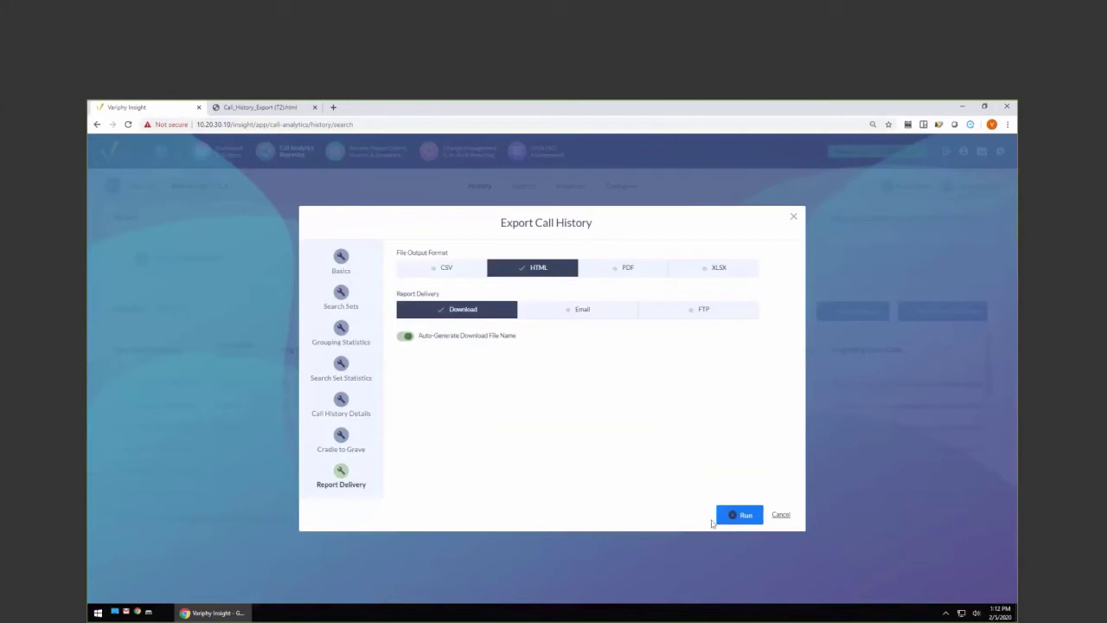
left_click(735, 516)
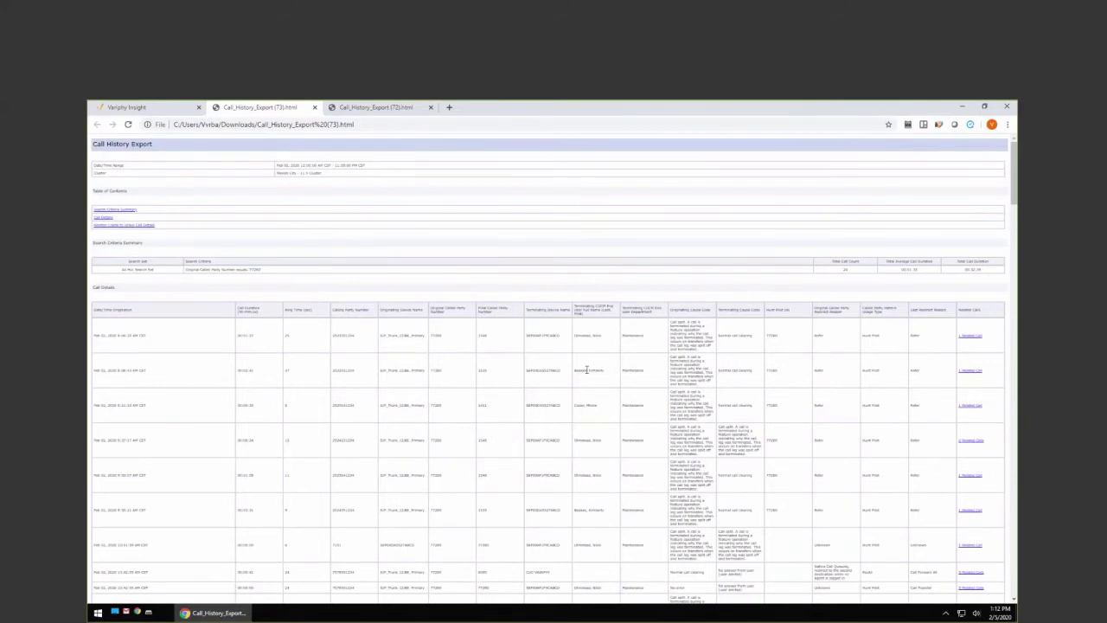
- Enlarge the downloaded report for legibility and examine its Search Criteria Summary and first Call Details rows
key("ctrl+plus")
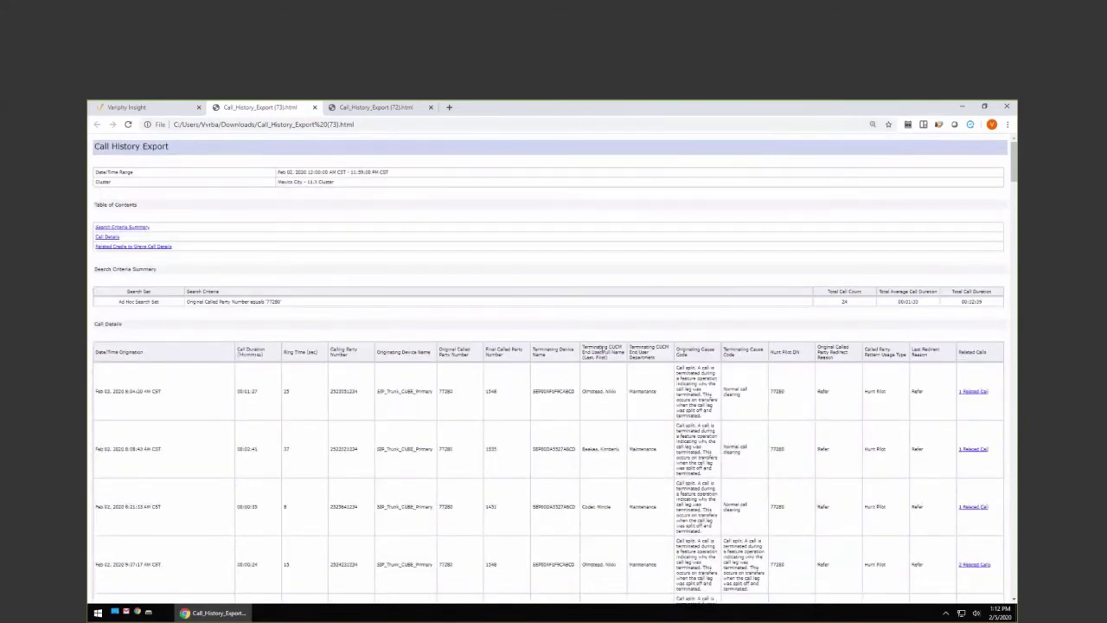
key("ctrl+plus")
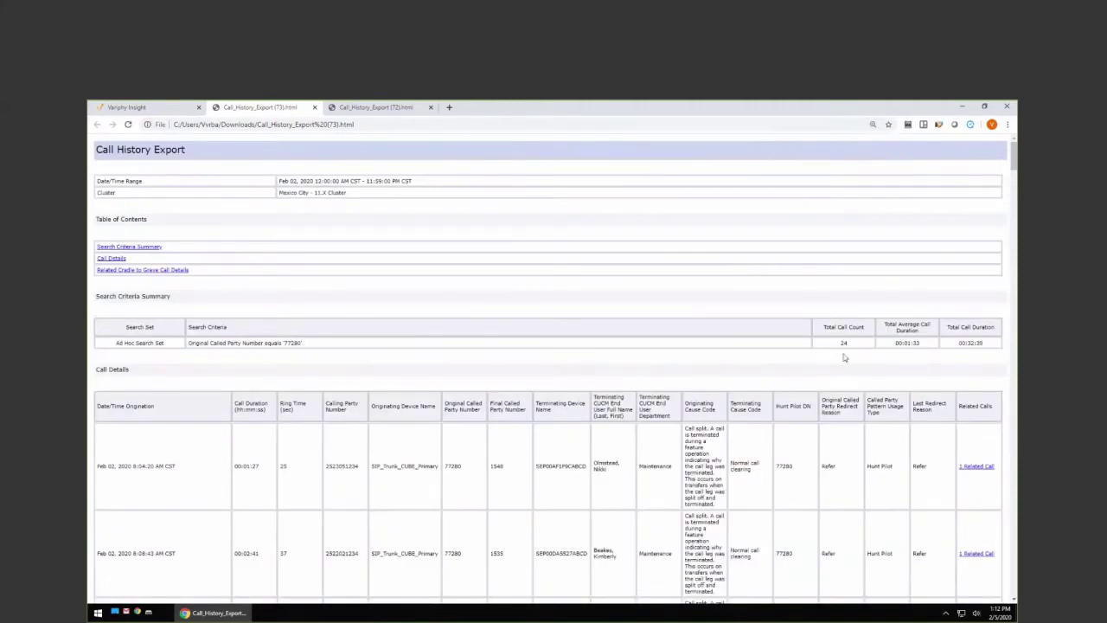
scroll(844, 358, "down", 1)
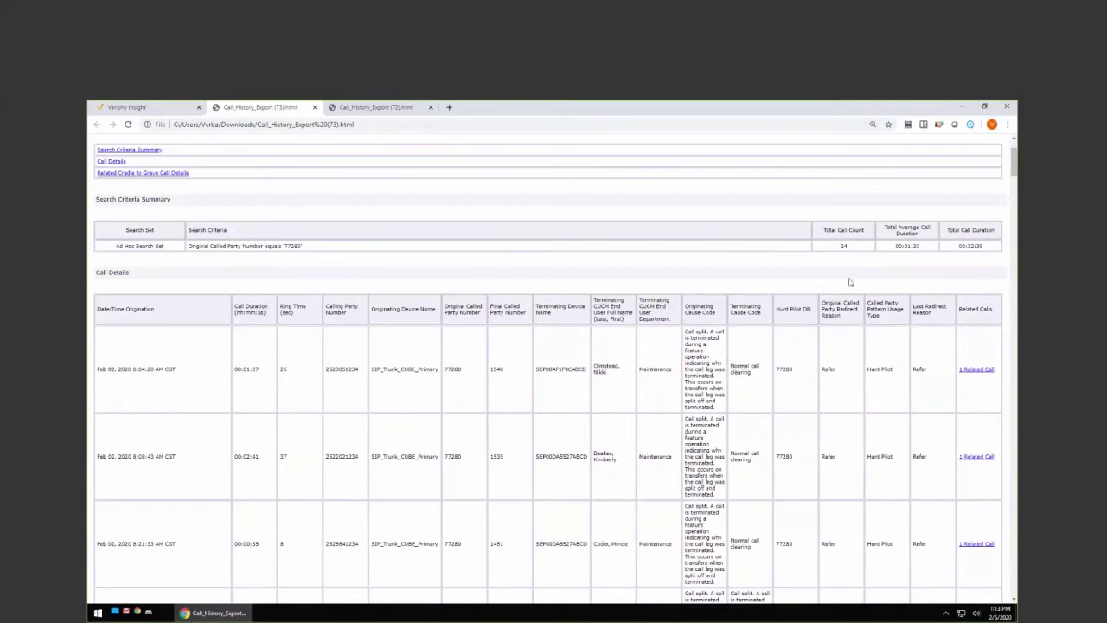
scroll(839, 380, "down", 1)
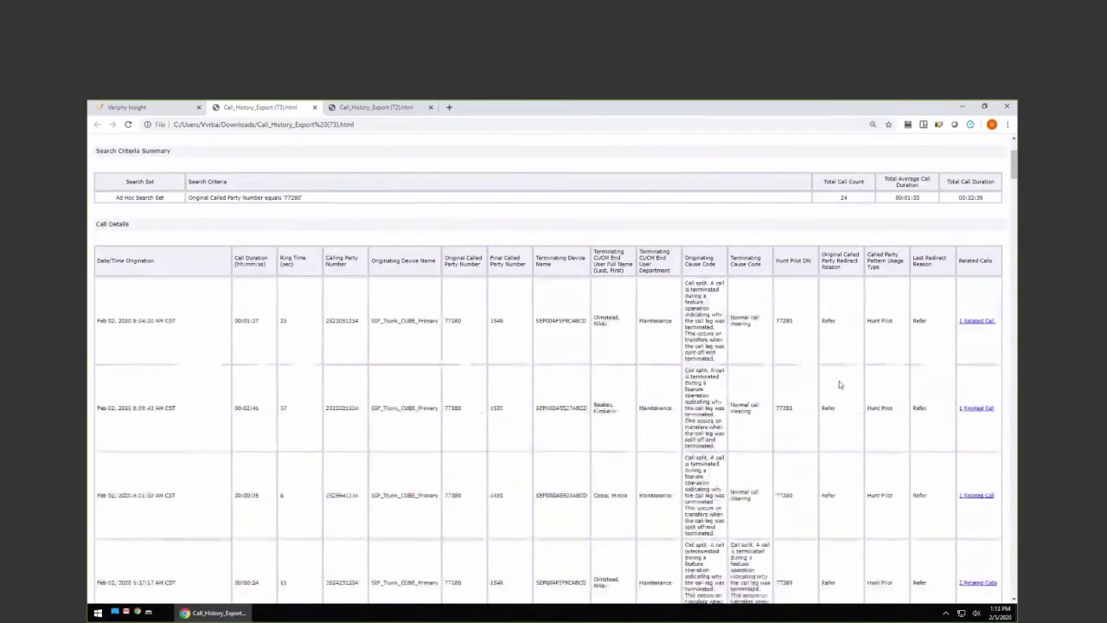
scroll(386, 328, "up", 1)
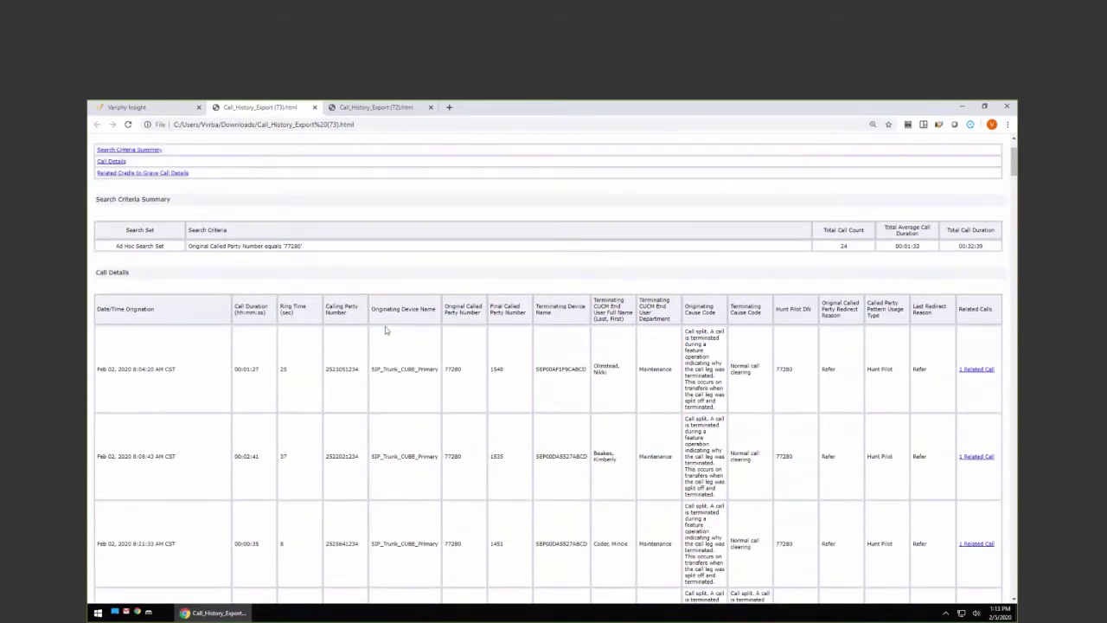
double_click(293, 245)
- Look through the Call Details rows and compare the number of related calls listed for each call
scroll(804, 385, "down", 3)
scroll(809, 448, "down", 9)
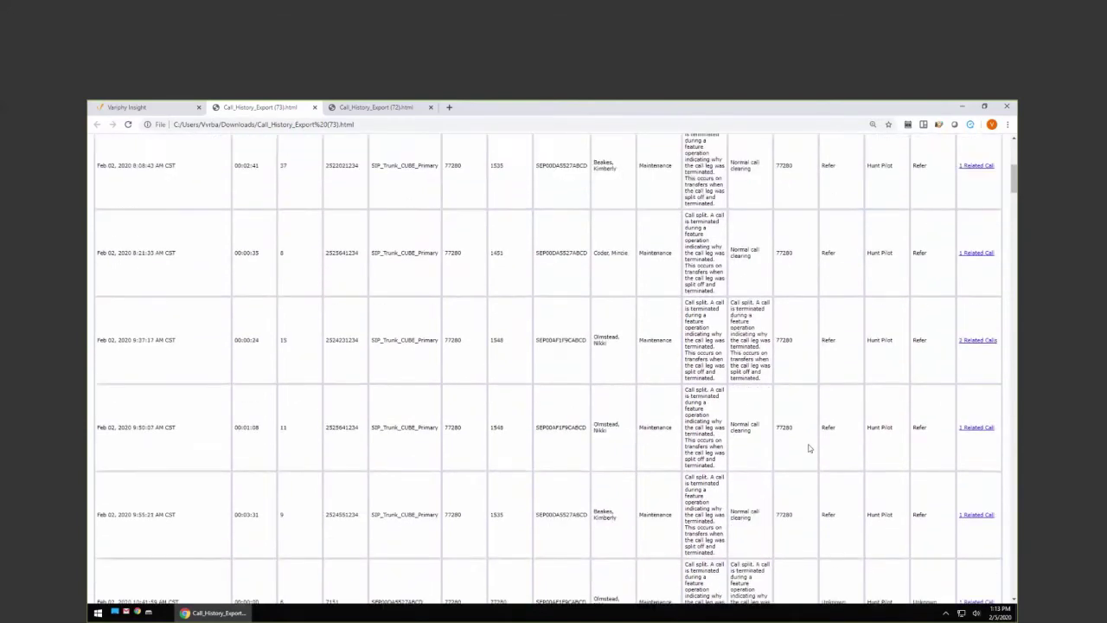
scroll(811, 443, "down", 5)
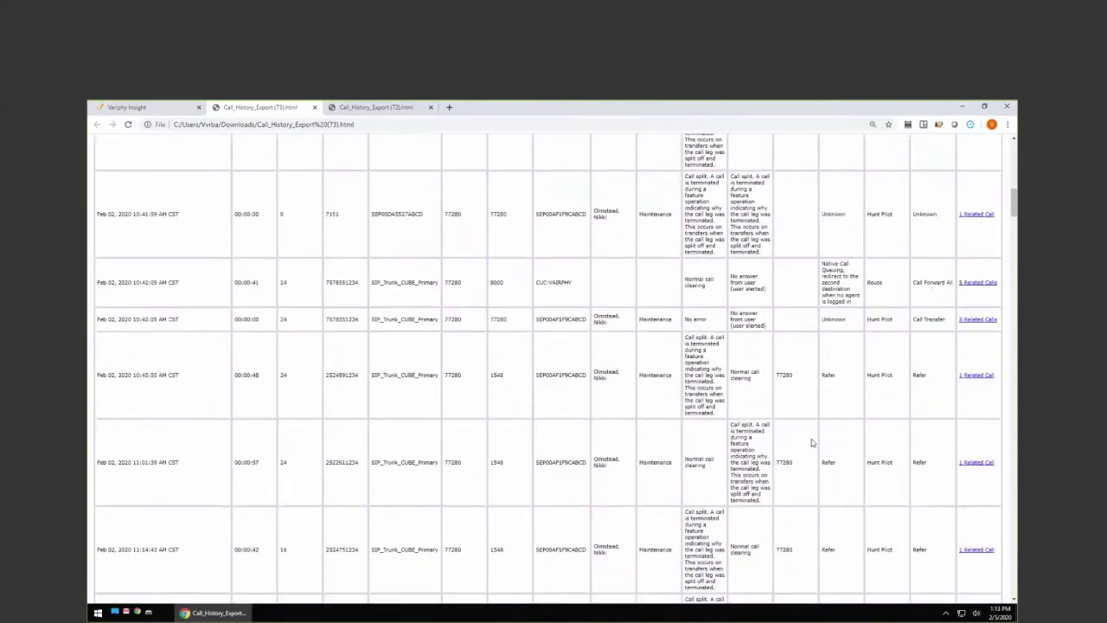
scroll(825, 389, "up", 6)
scroll(939, 210, "up", 8)
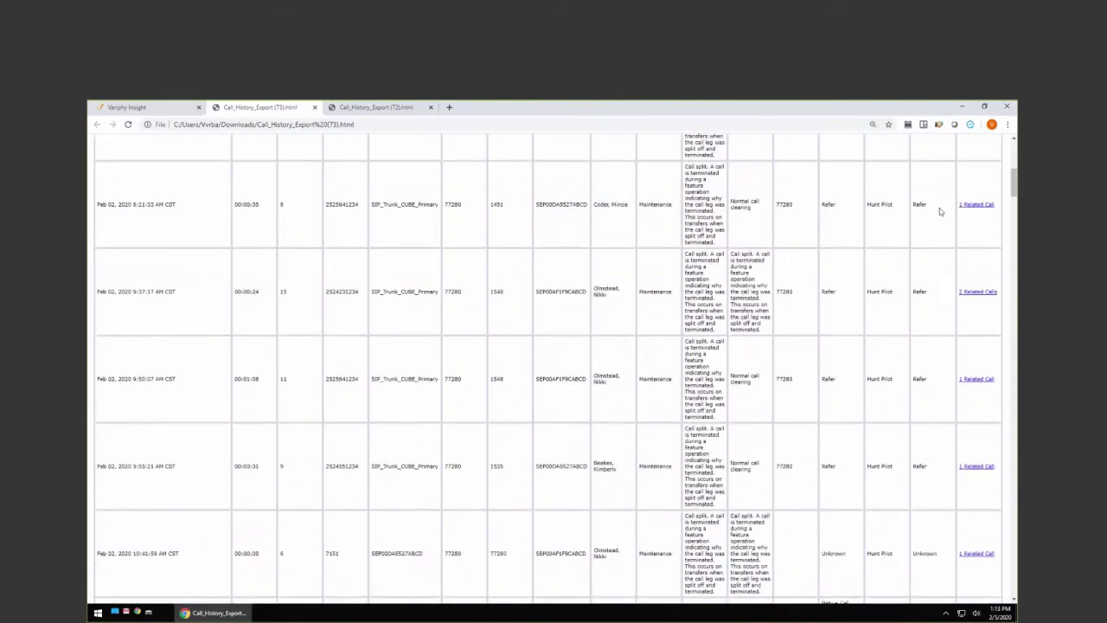
left_click_drag(960, 161, 994, 164)
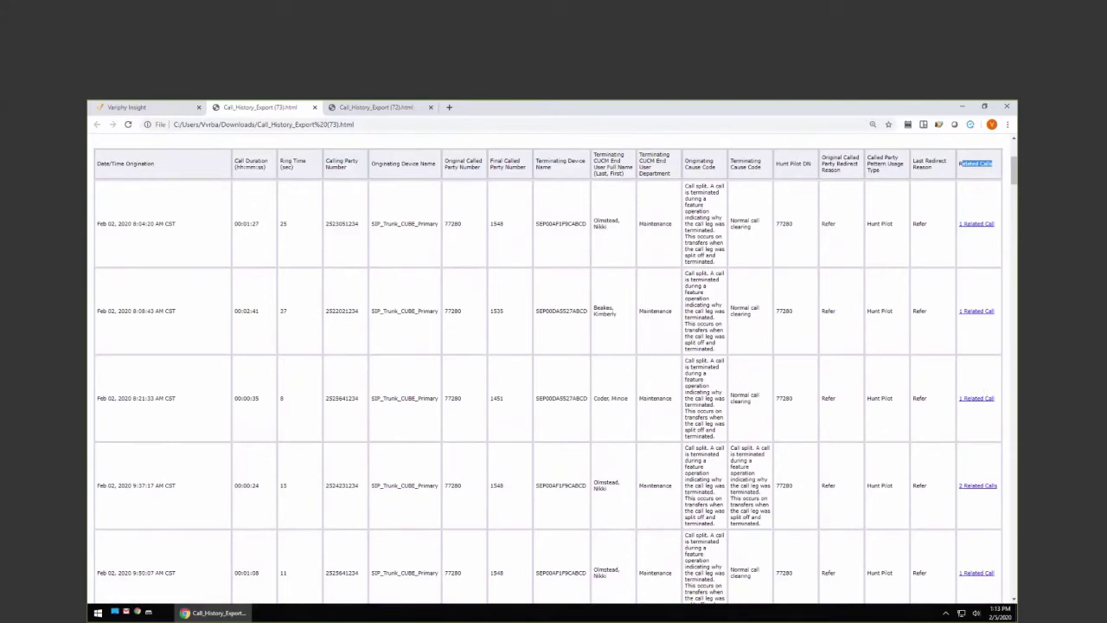
left_click_drag(1016, 173, 1015, 215)
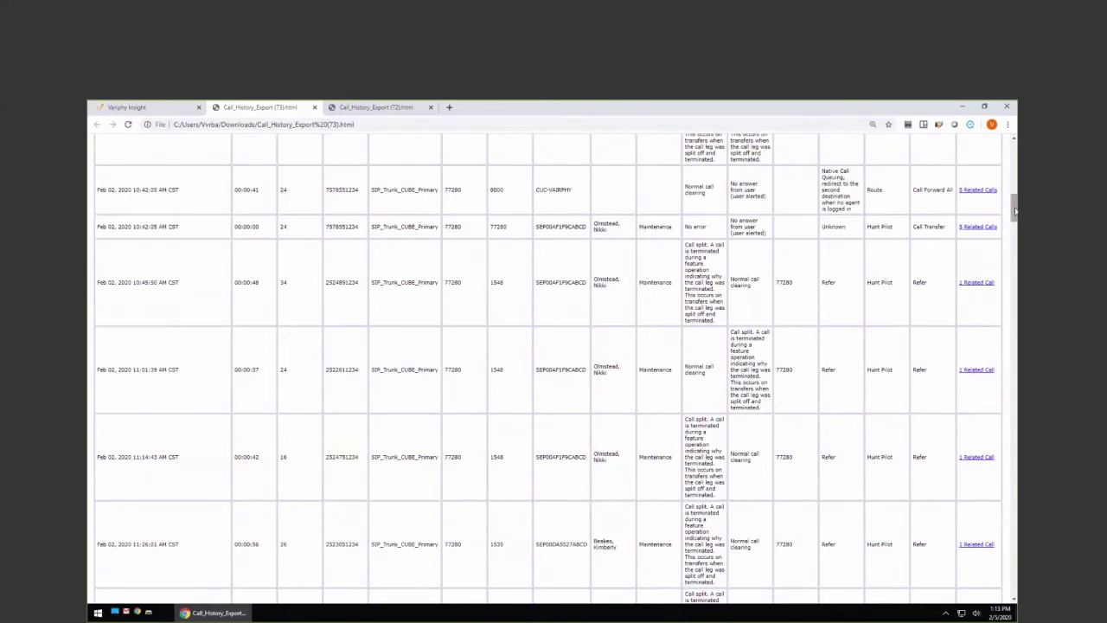
left_click_drag(1016, 207, 1015, 248)
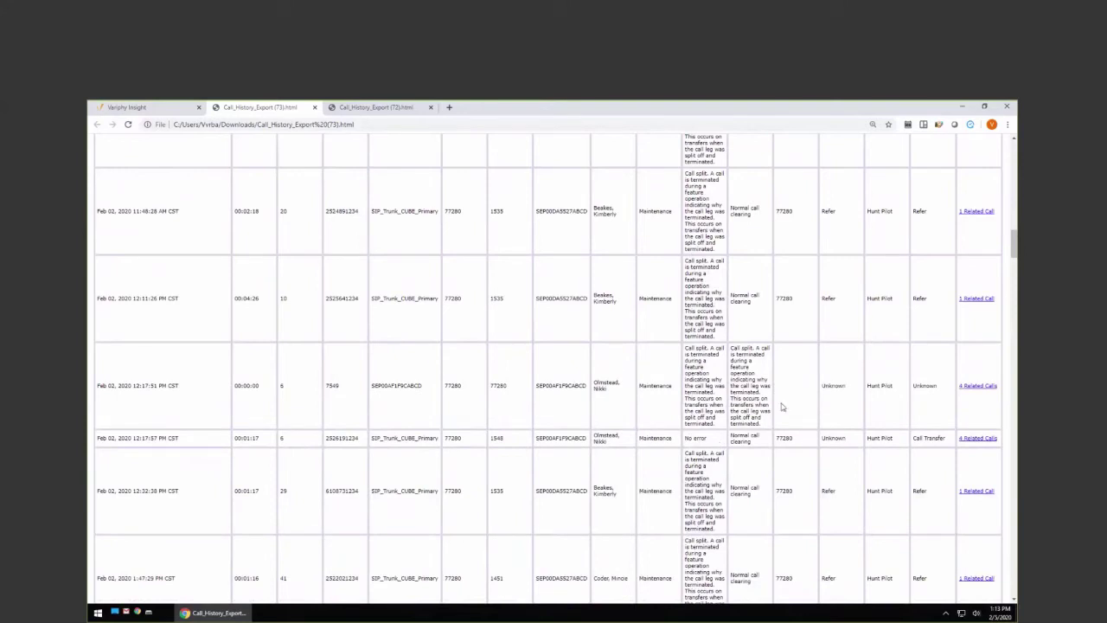
- Open the related calls of the 12:17:51 PM call and examine the first three legs' called number, duration and answering department
left_click(971, 387)
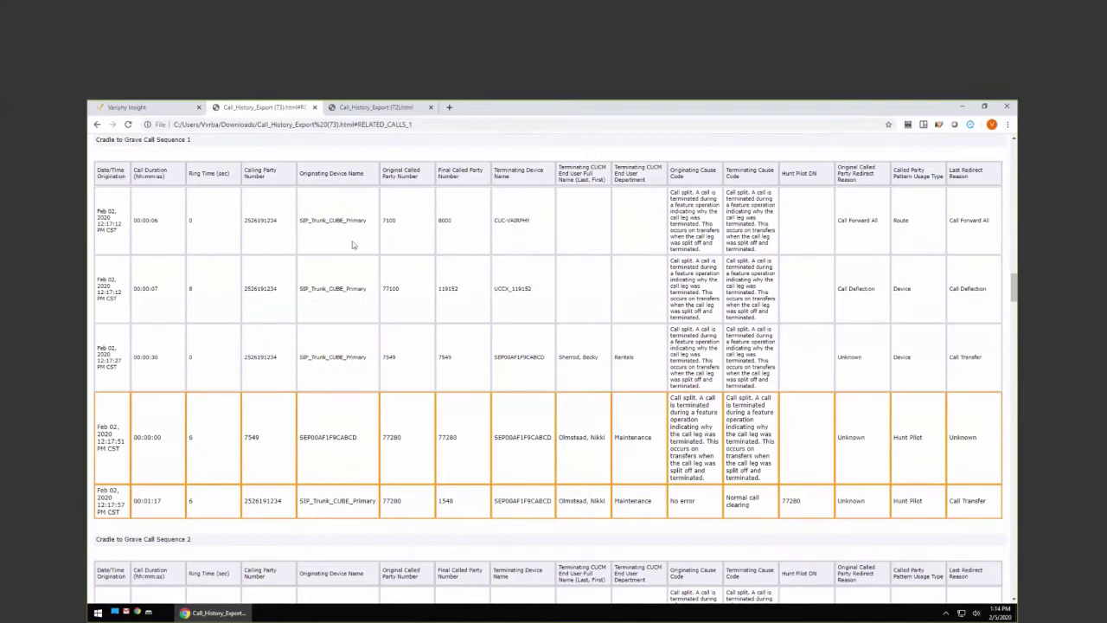
double_click(389, 220)
left_click_drag(161, 362, 147, 357)
mouse_move(603, 362)
left_mouse_down()
mouse_move(586, 358)
mouse_move(614, 361)
left_mouse_up()
scroll(519, 368, "down", 1)
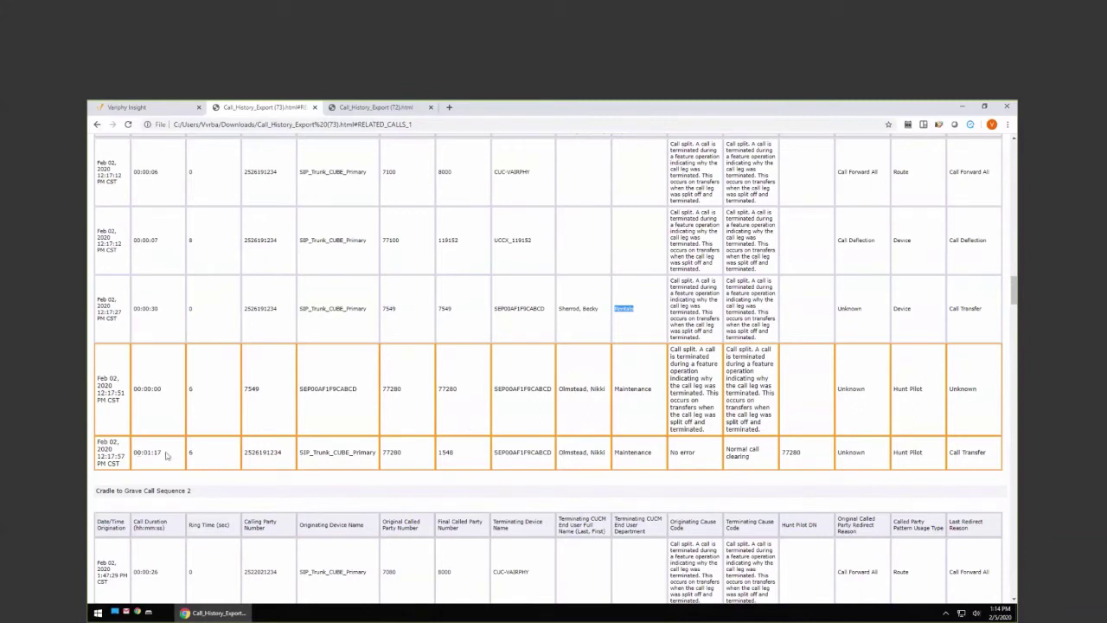
- Examine the highlighted final leg of Cradle to Grave Call Sequence 1: duration, final called number, answering user and terminating cause code
left_click_drag(164, 453, 134, 453)
double_click(598, 452)
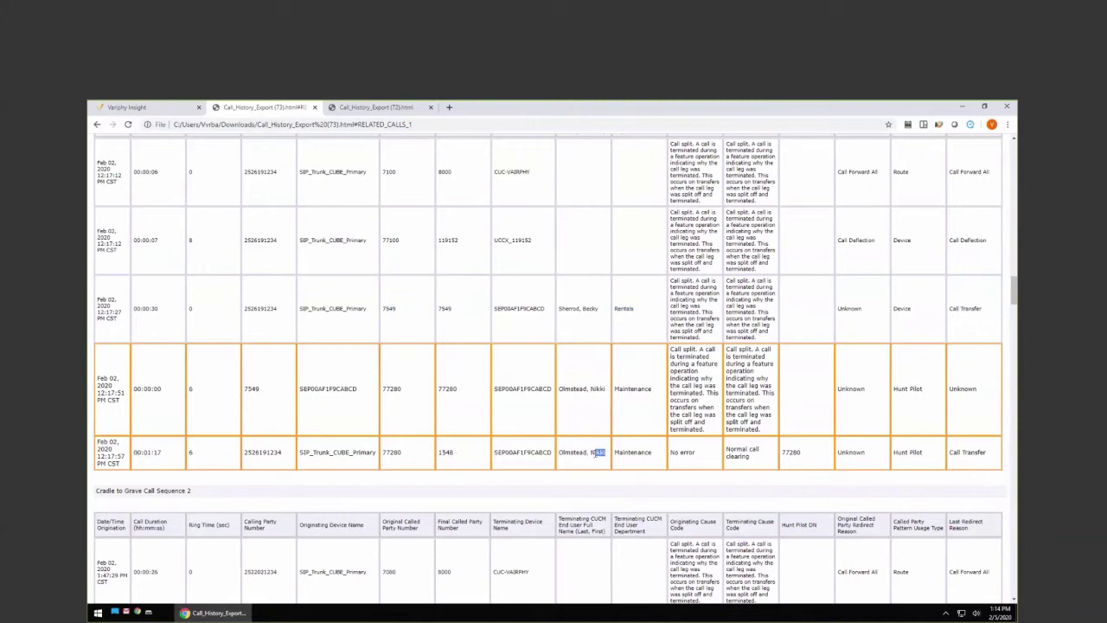
double_click(446, 452)
left_click_drag(162, 453, 133, 452)
scroll(814, 454, "up", 1)
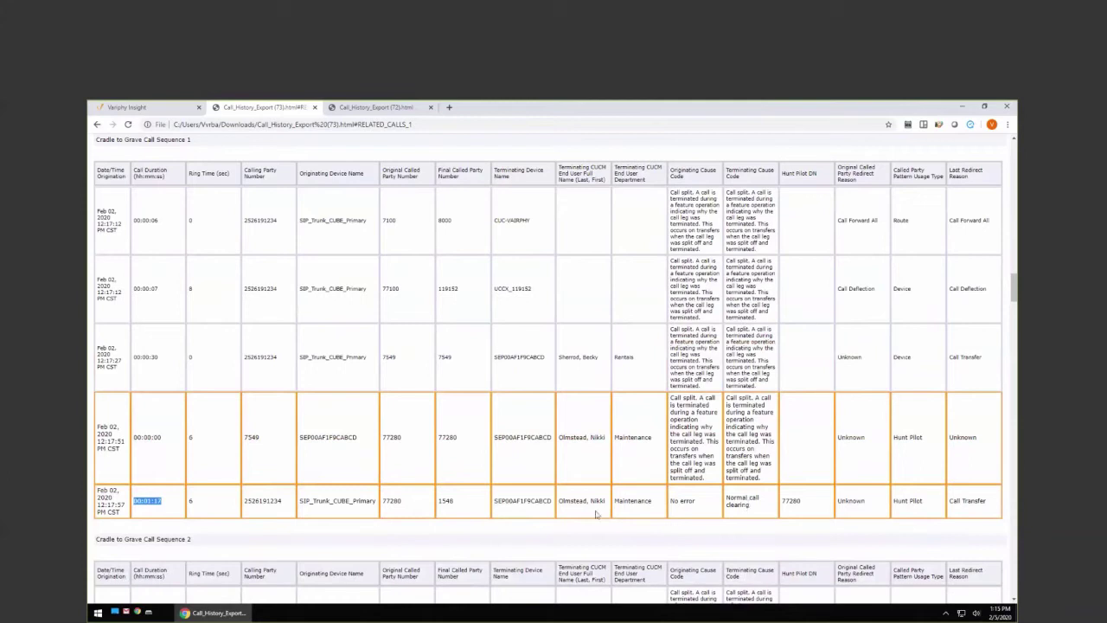
left_click_drag(604, 501, 589, 501)
double_click(736, 170)
left_click(750, 508)
triple_click(751, 509)
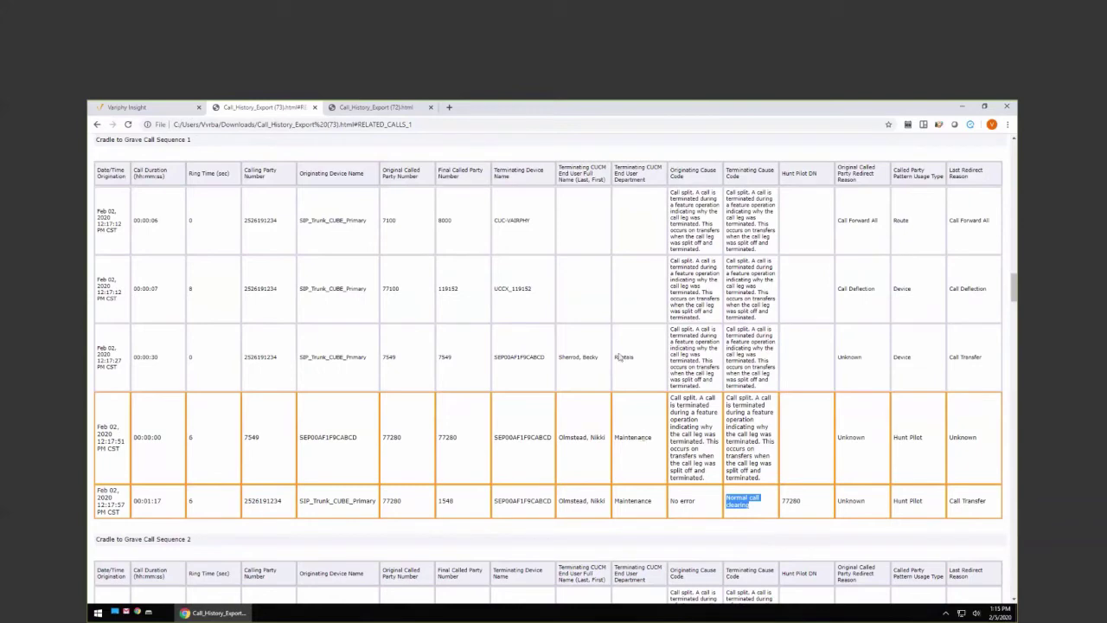
- Examine Cradle to Grave Call Sequences 2 and 3 for departments, durations and the transferred leg's answering user, and return to the Call Details rows
scroll(648, 454, "down", 3)
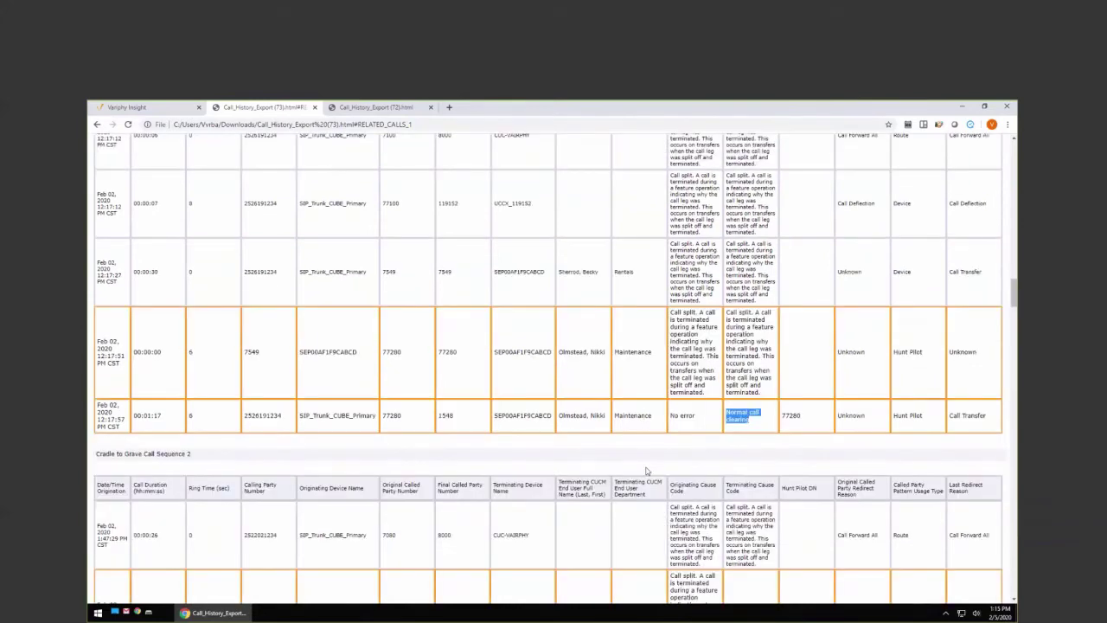
scroll(632, 358, "down", 2)
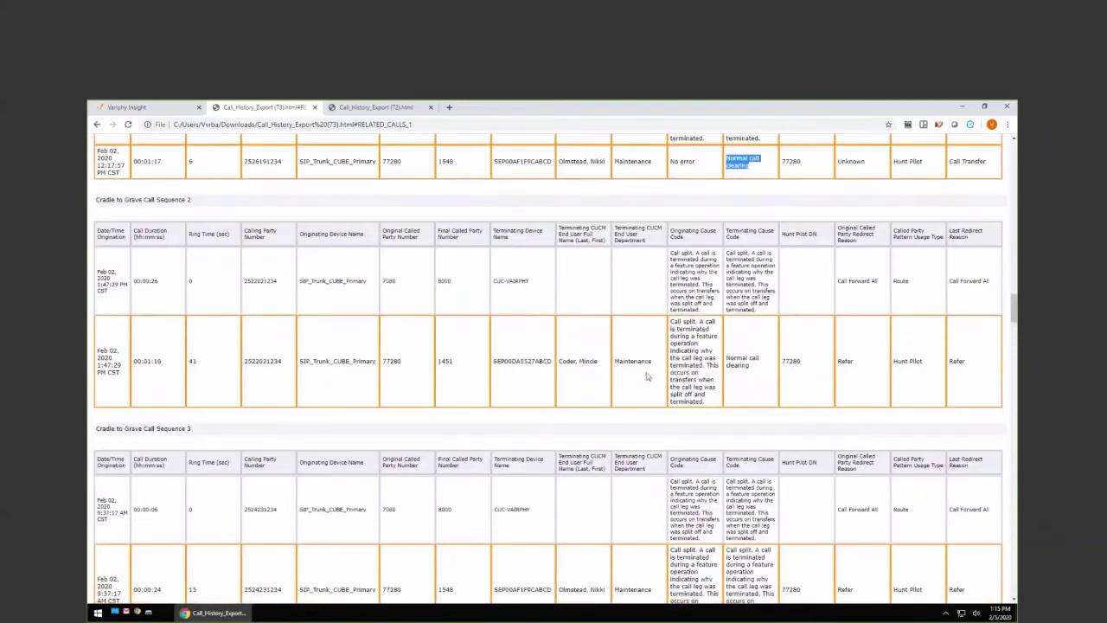
scroll(646, 376, "down", 2)
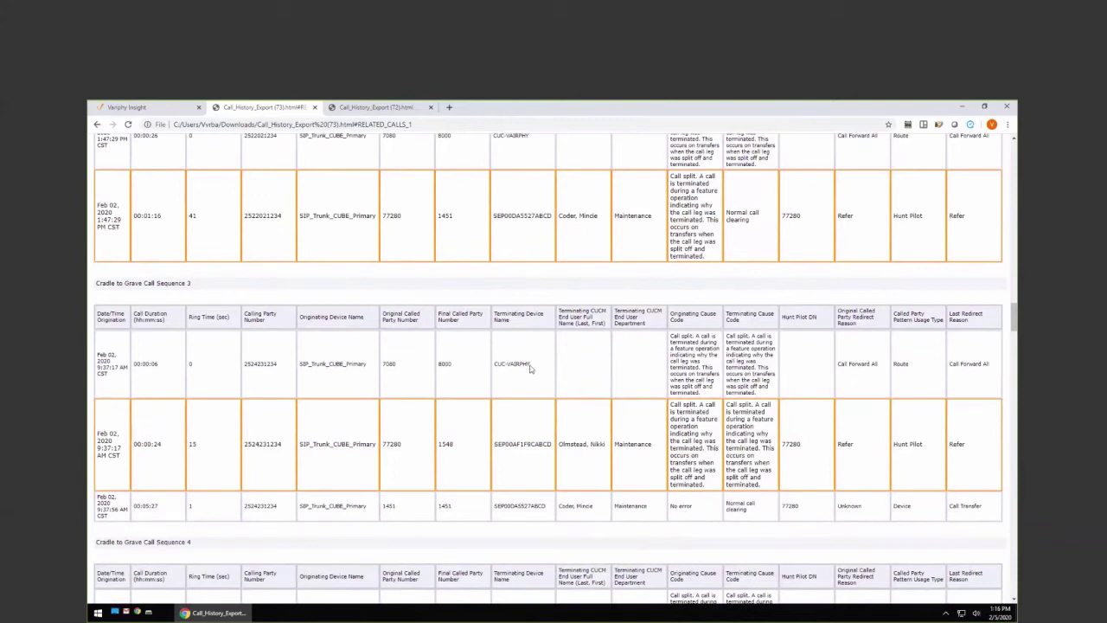
double_click(634, 444)
left_click_drag(166, 448, 145, 448)
left_click_drag(599, 510, 575, 509)
scroll(606, 462, "down", 2)
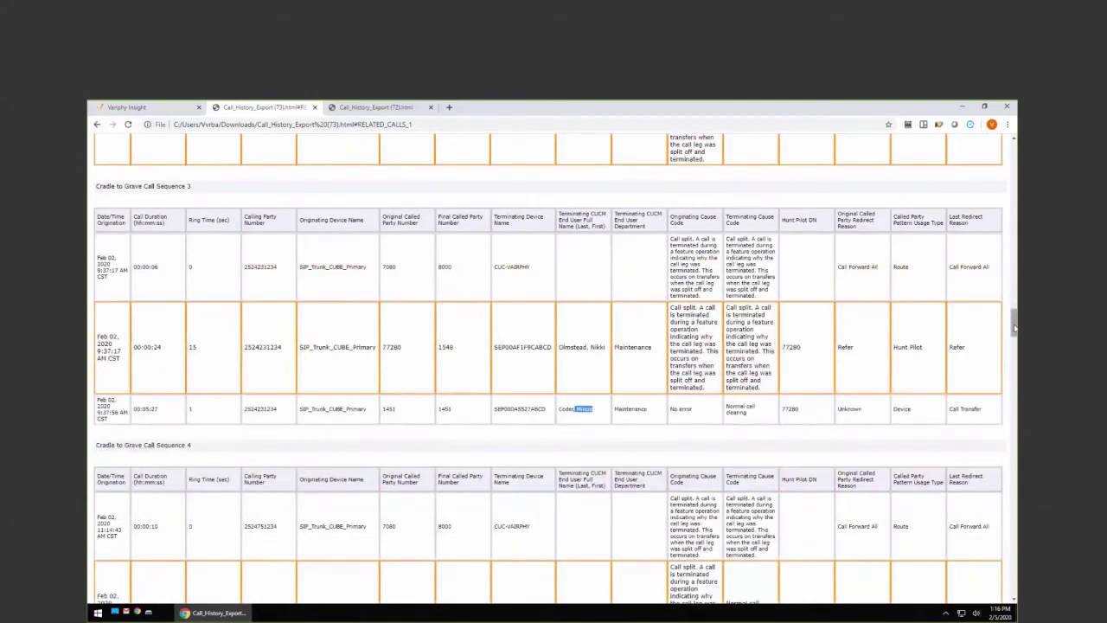
left_click_drag(1014, 327, 1015, 197)
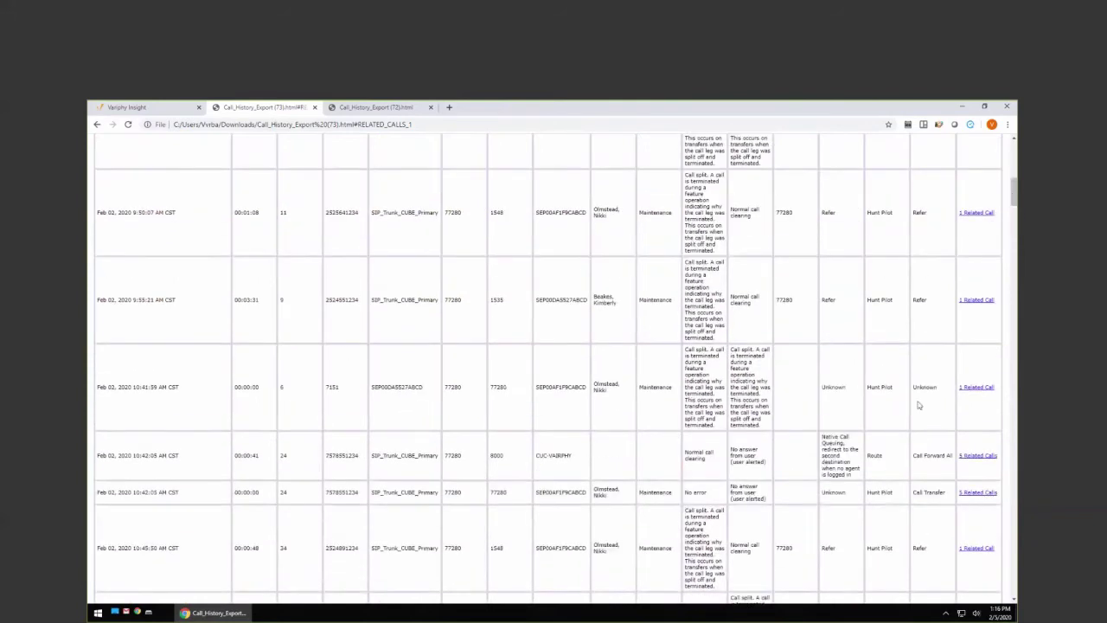
- Examine the redirect reason and terminating cause code of the 10:42:05 AM call in the Call Details rows
scroll(886, 439, "down", 1)
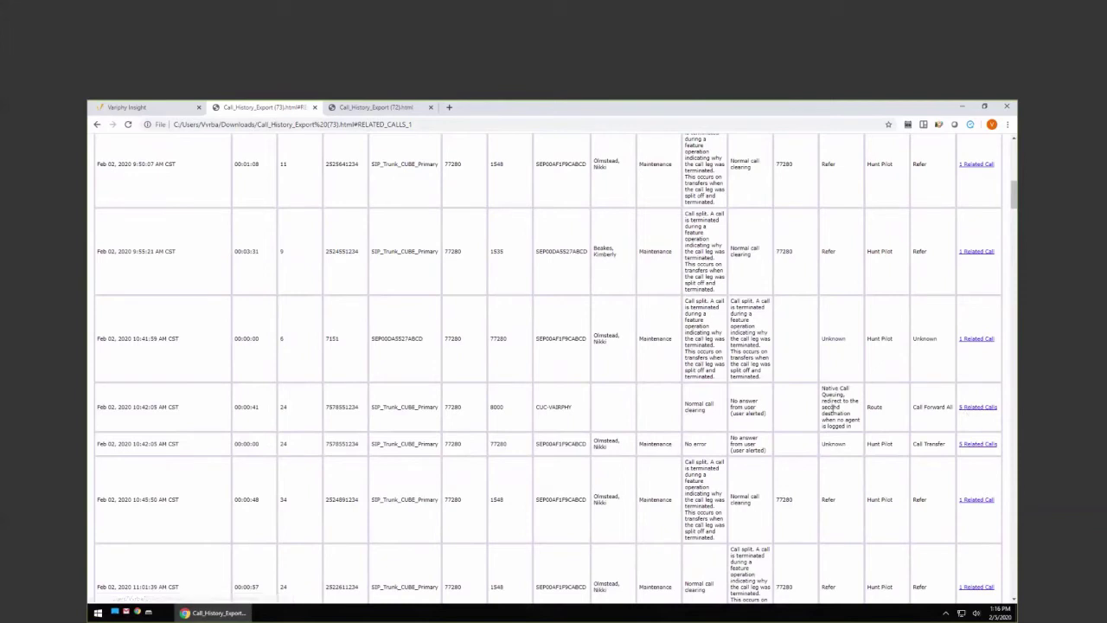
left_click_drag(822, 388, 857, 429)
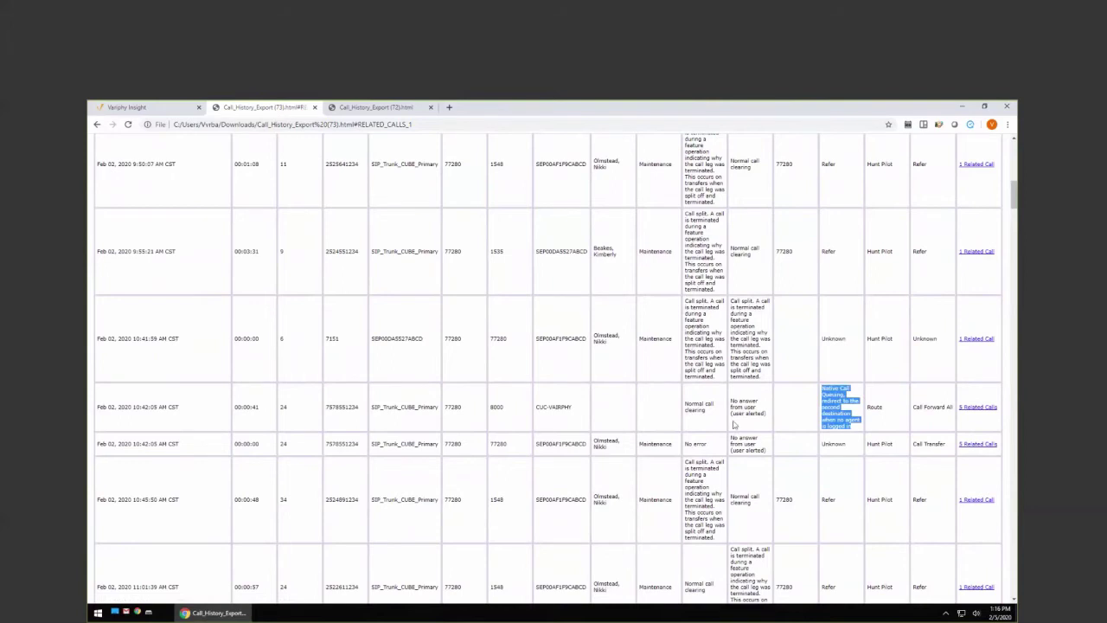
left_click_drag(731, 399, 767, 418)
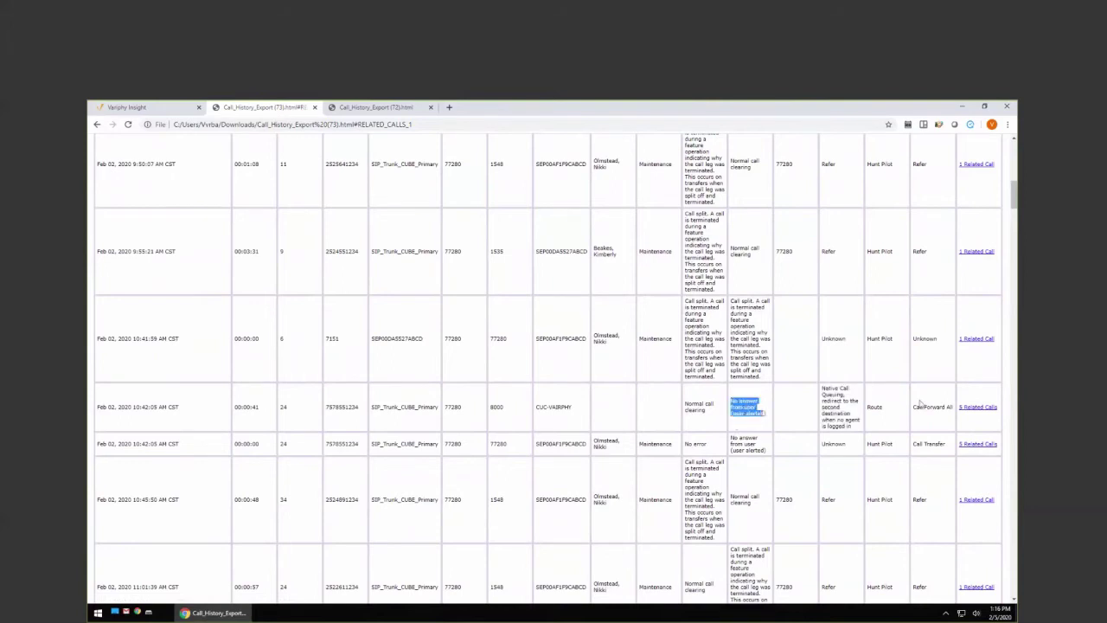
- Open the related calls of the 41-second 10:42:05 AM call and examine the 10:41:47 AM leg's answering department and duration
left_click(979, 407)
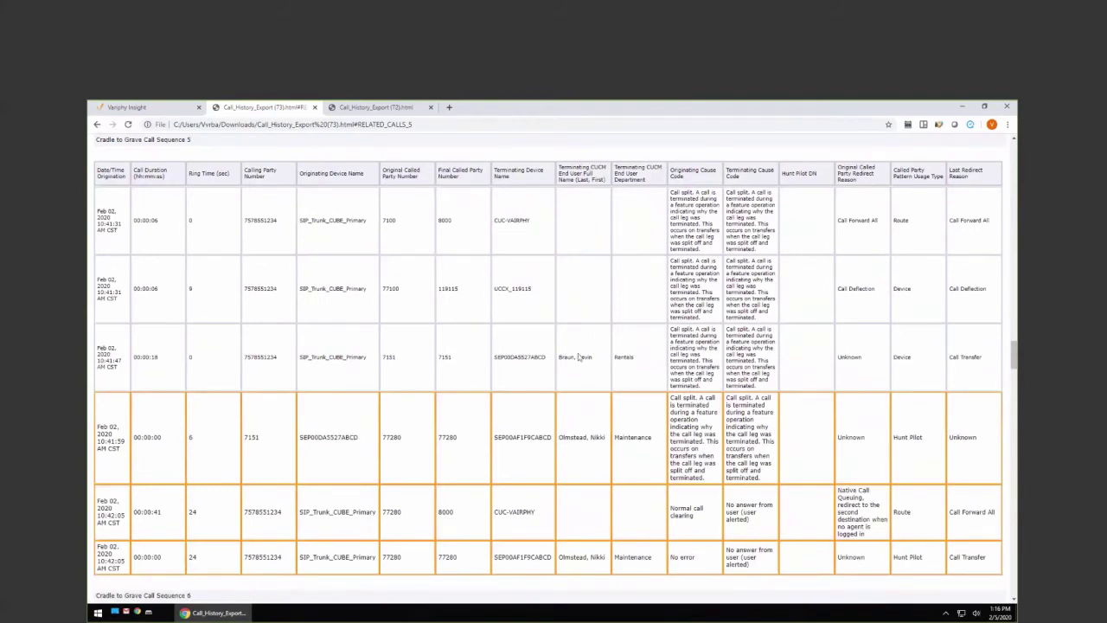
double_click(624, 358)
scroll(493, 356, "down", 1)
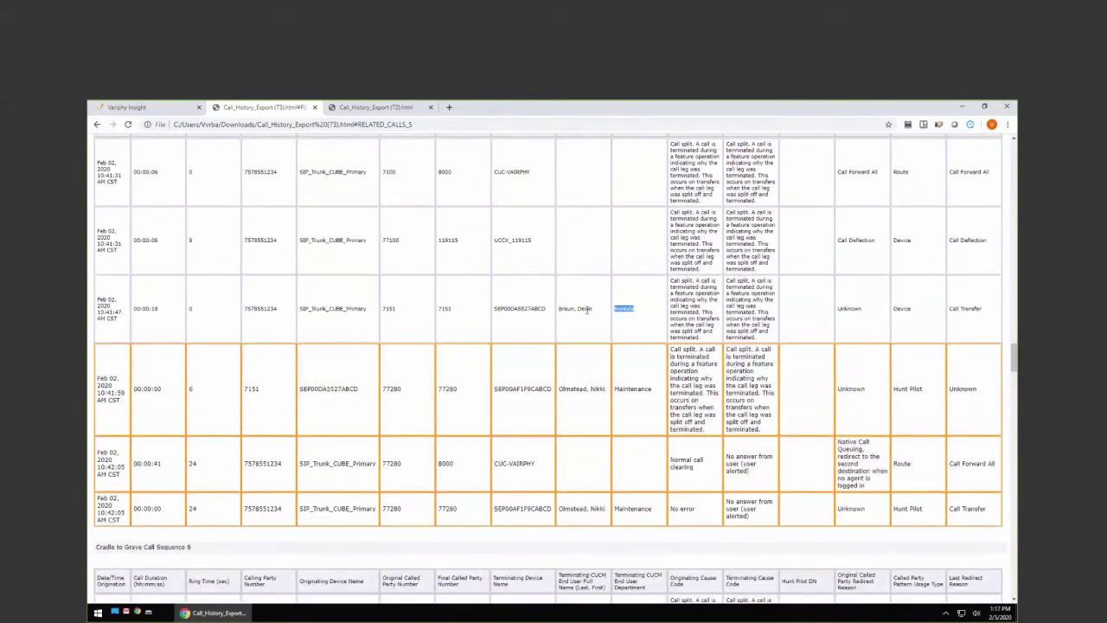
left_click(195, 317)
double_click(161, 314)
scroll(568, 430, "down", 1)
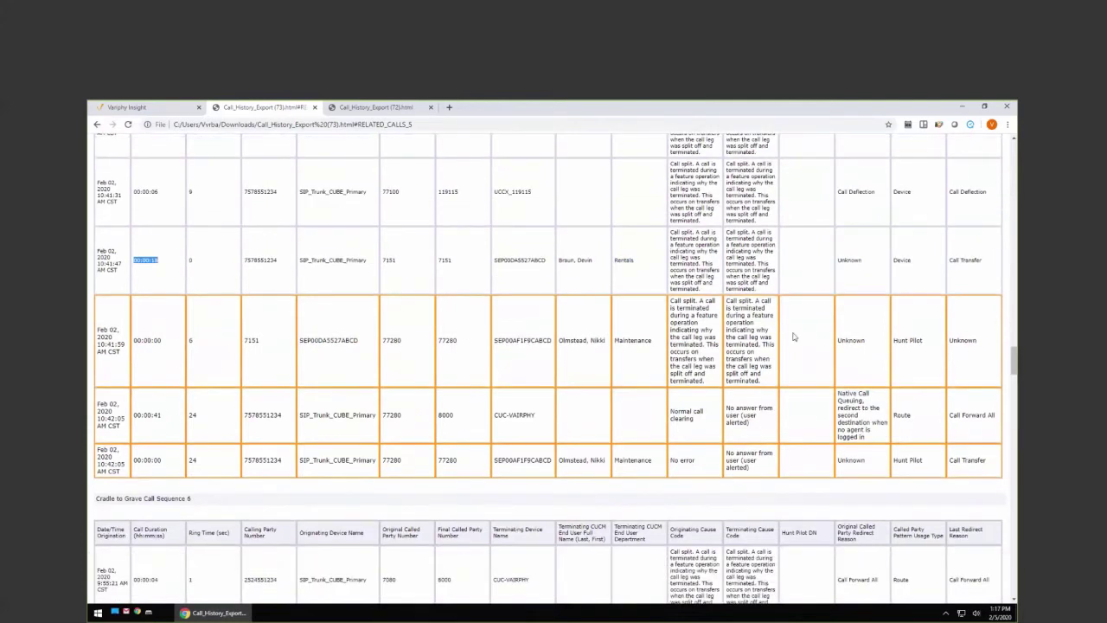
- Examine the 41-second leg of Cradle to Grave Call Sequence 5: terminating cause, redirect reason, final called number and originating cause
triple_click(754, 430)
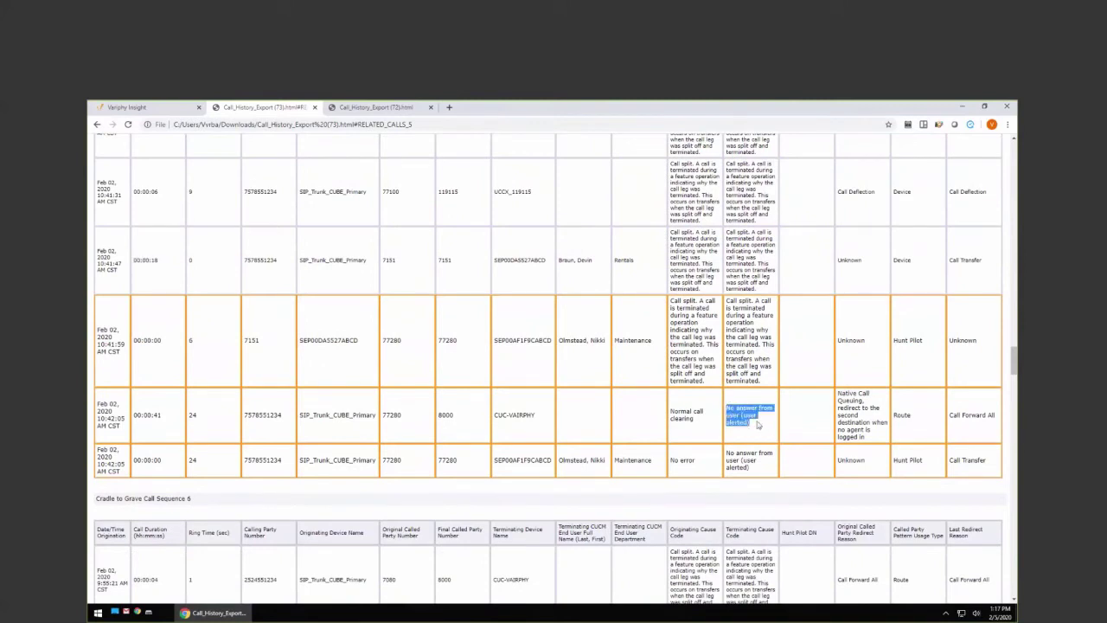
scroll(872, 390, "up", 3)
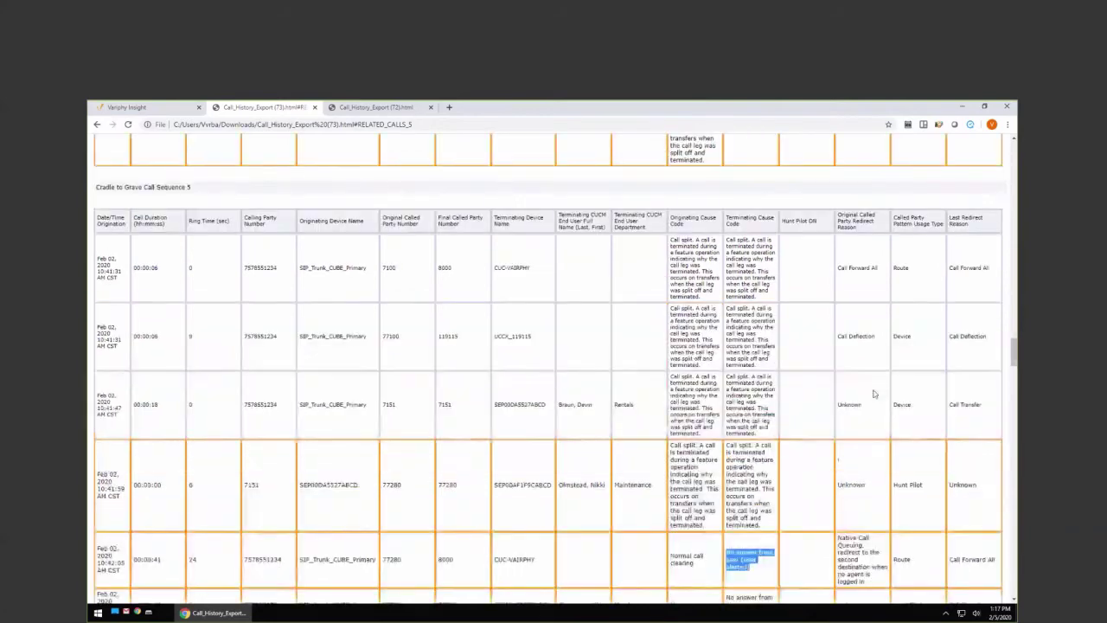
scroll(852, 322, "down", 1)
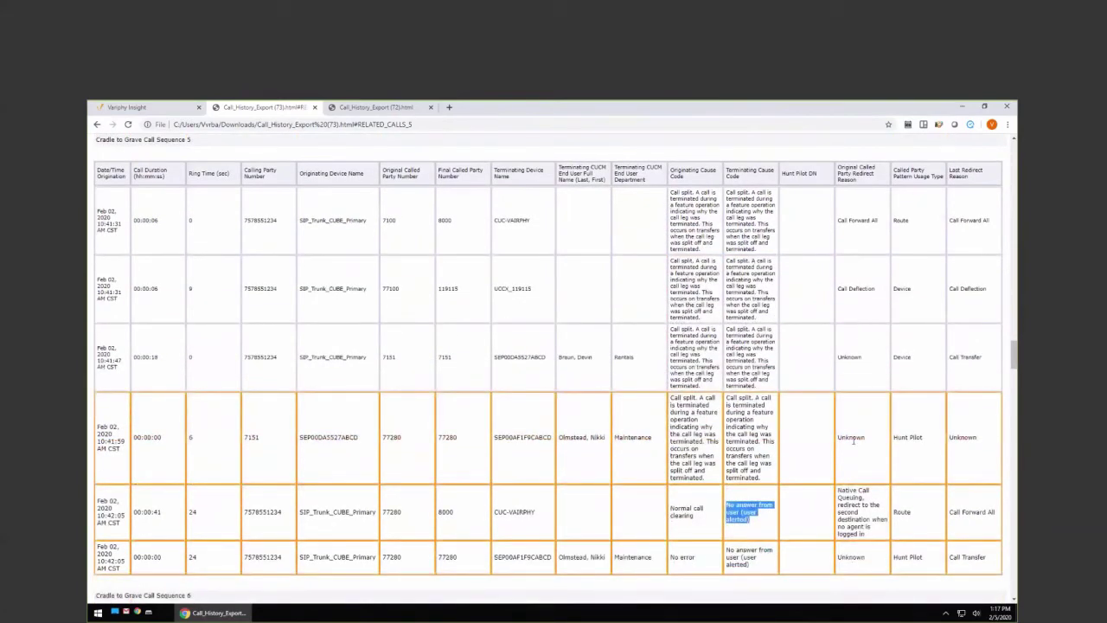
left_click(863, 533)
left_click_drag(863, 533, 837, 490)
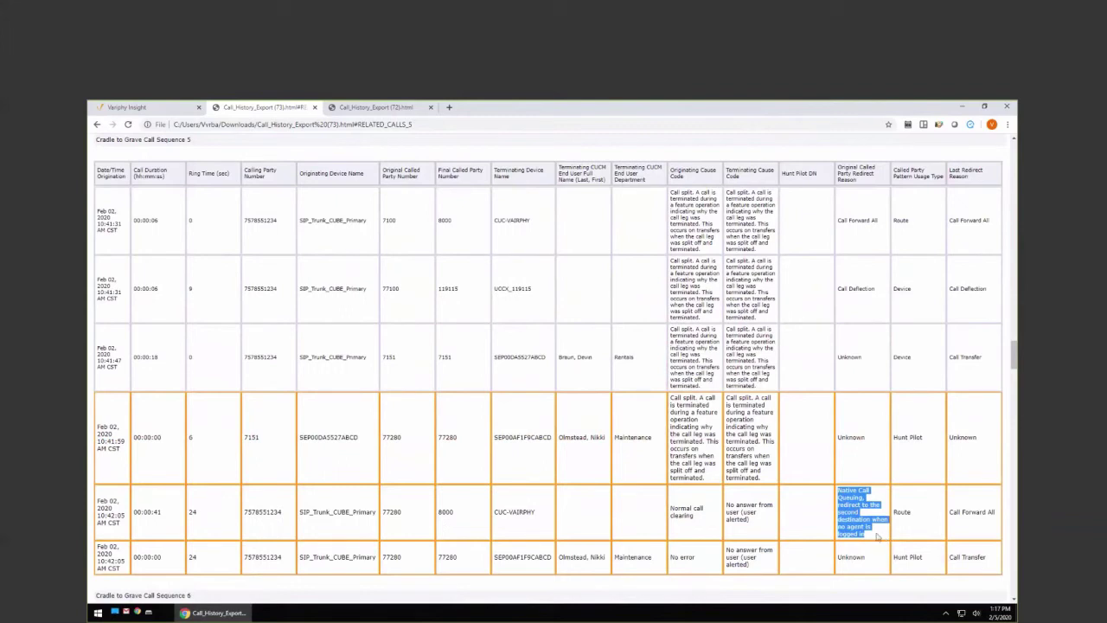
double_click(453, 514)
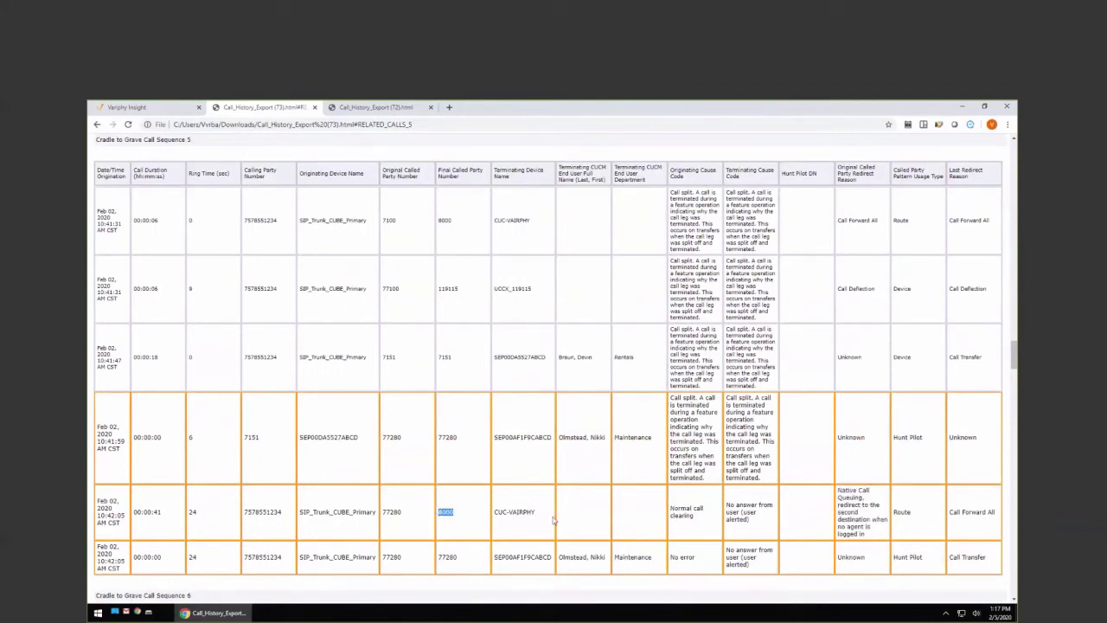
left_click_drag(703, 518, 672, 510)
scroll(666, 378, "up", 1)
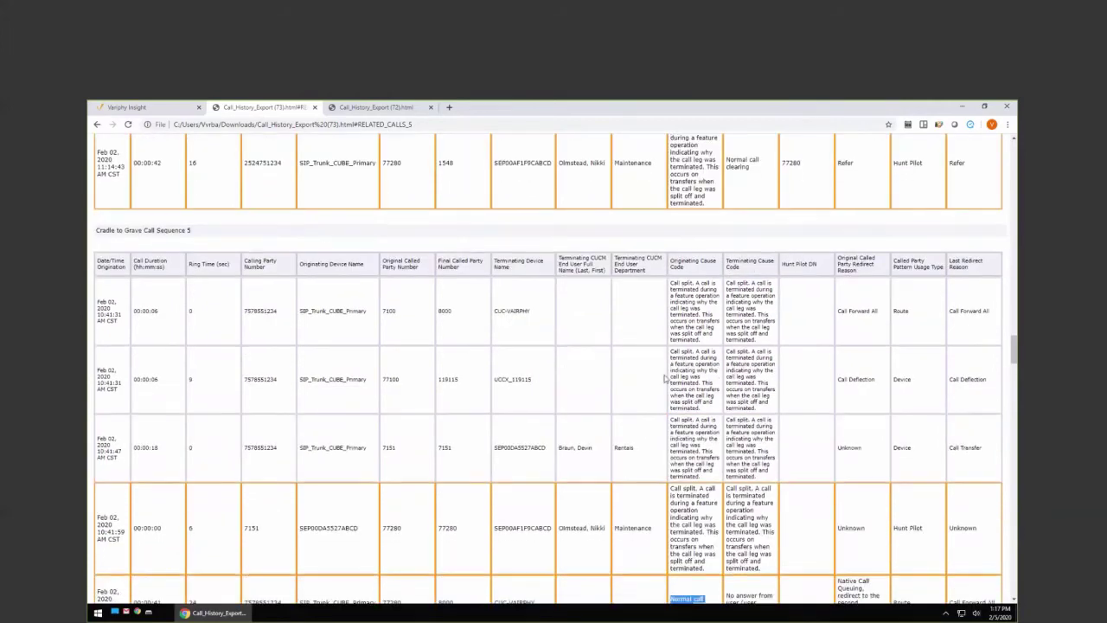
scroll(666, 378, "down", 1)
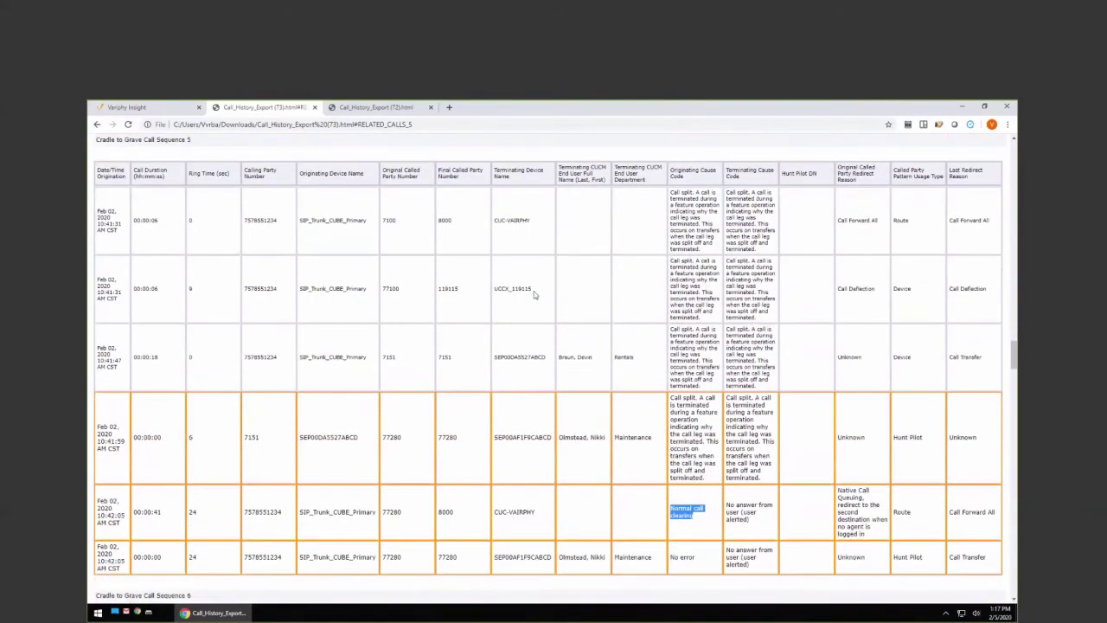
- Compare the second leg's terminating device and the later legs' departments in Sequence 5, and look through Cradle to Grave Call Sequences 6 to 8
left_click_drag(533, 295, 494, 297)
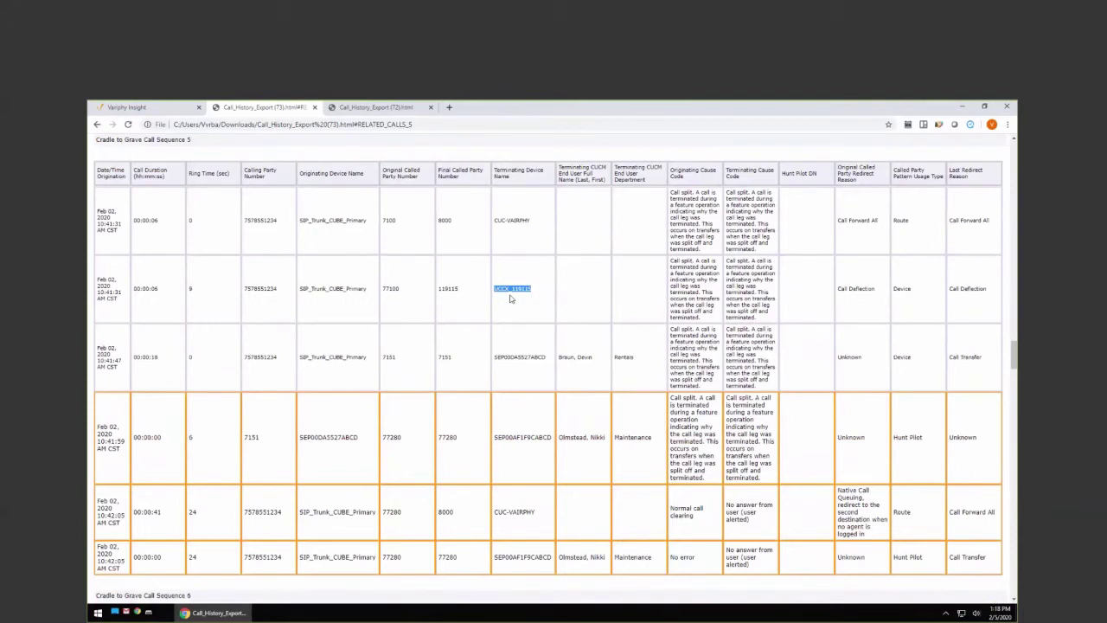
double_click(629, 357)
double_click(649, 437)
scroll(628, 337, "down", 1)
scroll(631, 339, "down", 2)
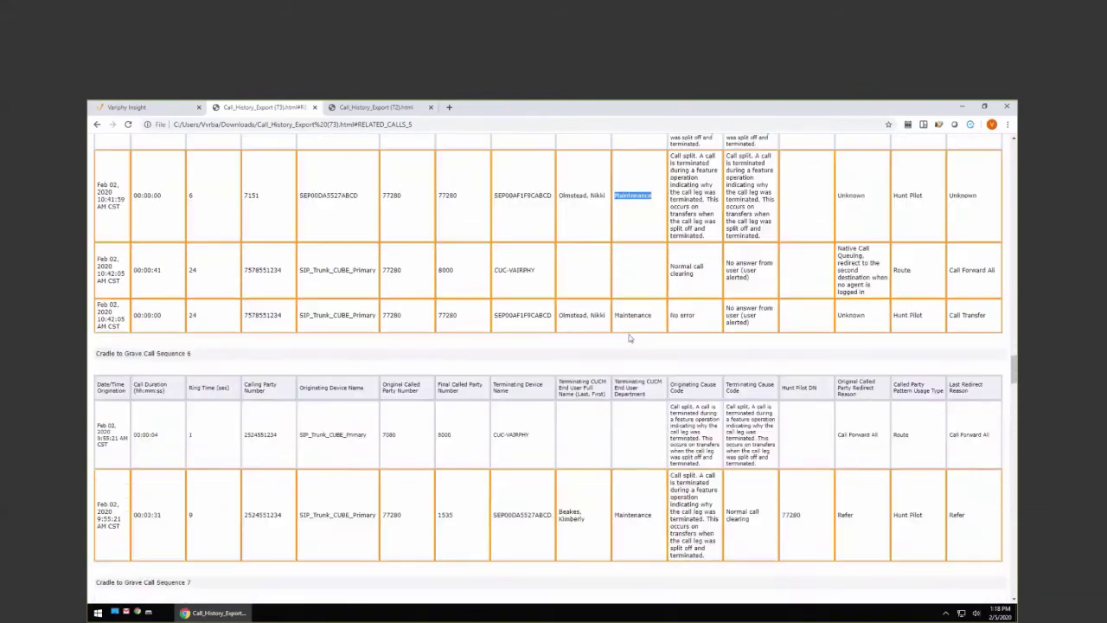
scroll(632, 407, "down", 2)
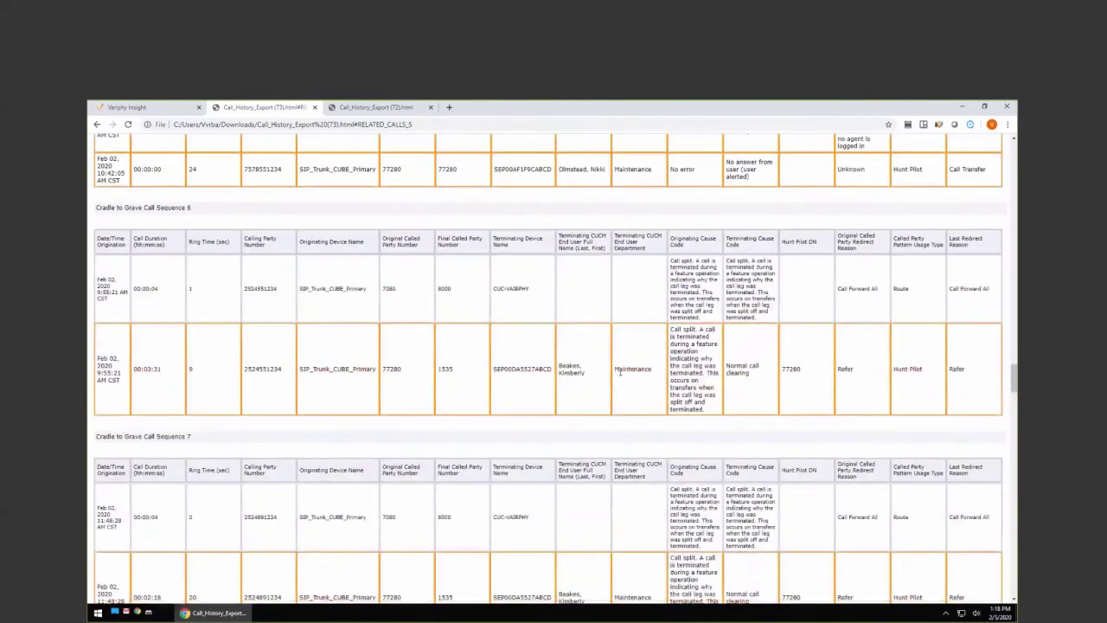
scroll(621, 376, "down", 2)
scroll(625, 389, "down", 1)
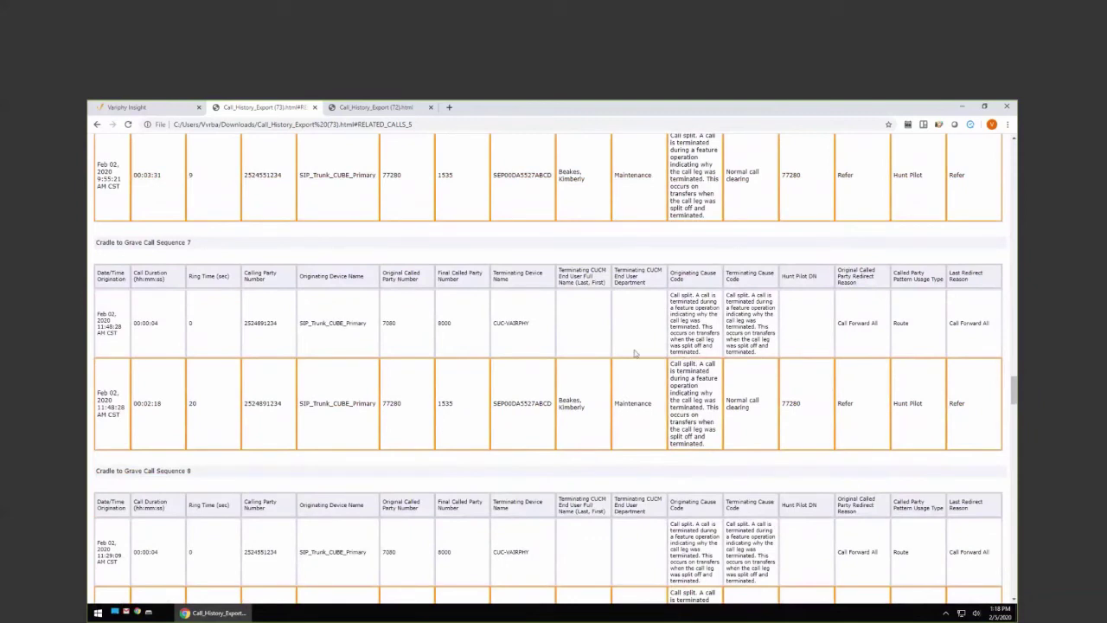
- Export the call history results again with all Cradle to Grave options enabled, and open the exported HTML report
left_click(197, 107)
left_click(846, 314)
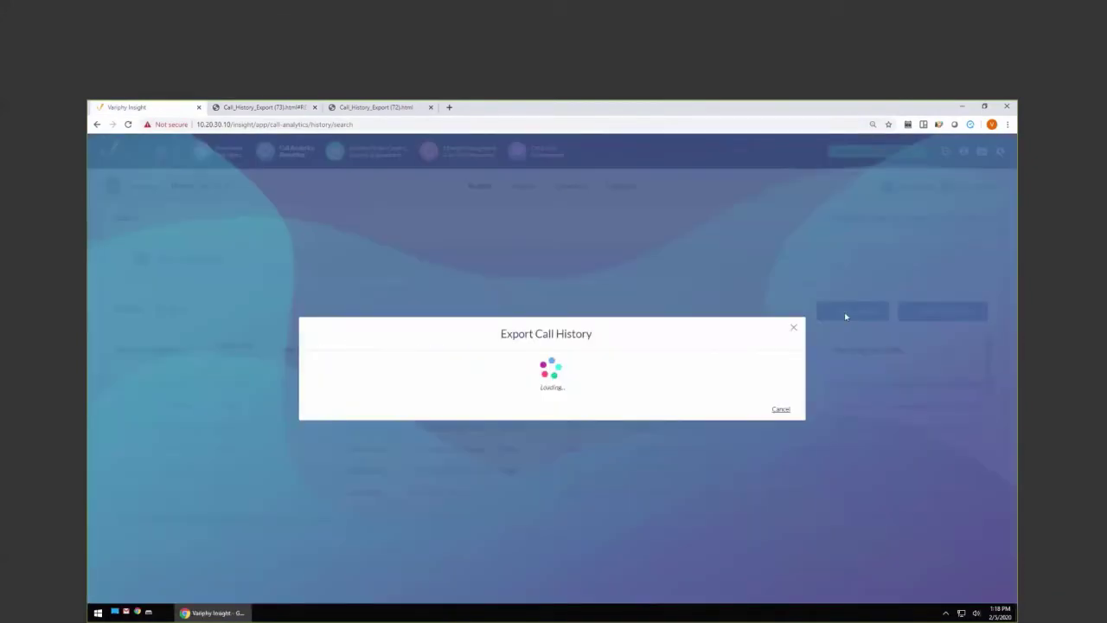
left_click(342, 425)
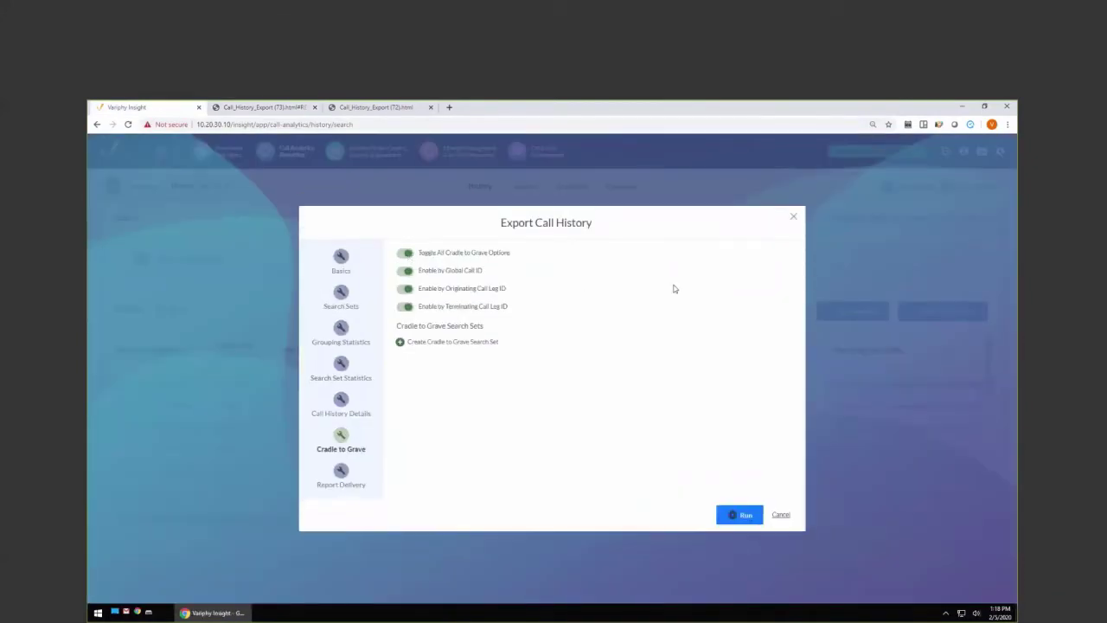
left_click(747, 516)
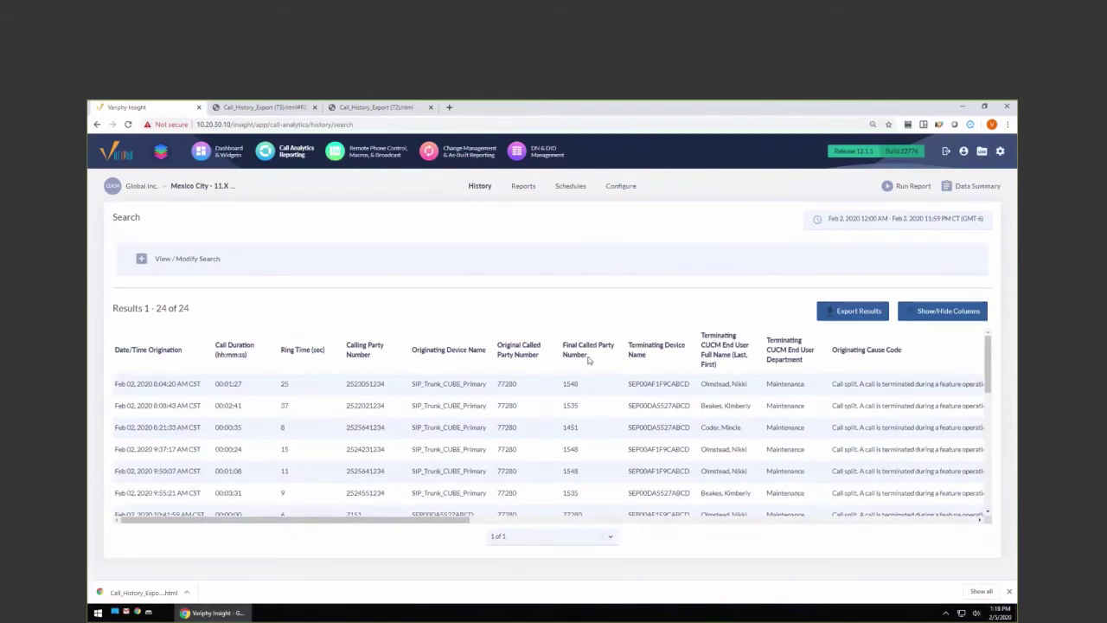
left_click(172, 587)
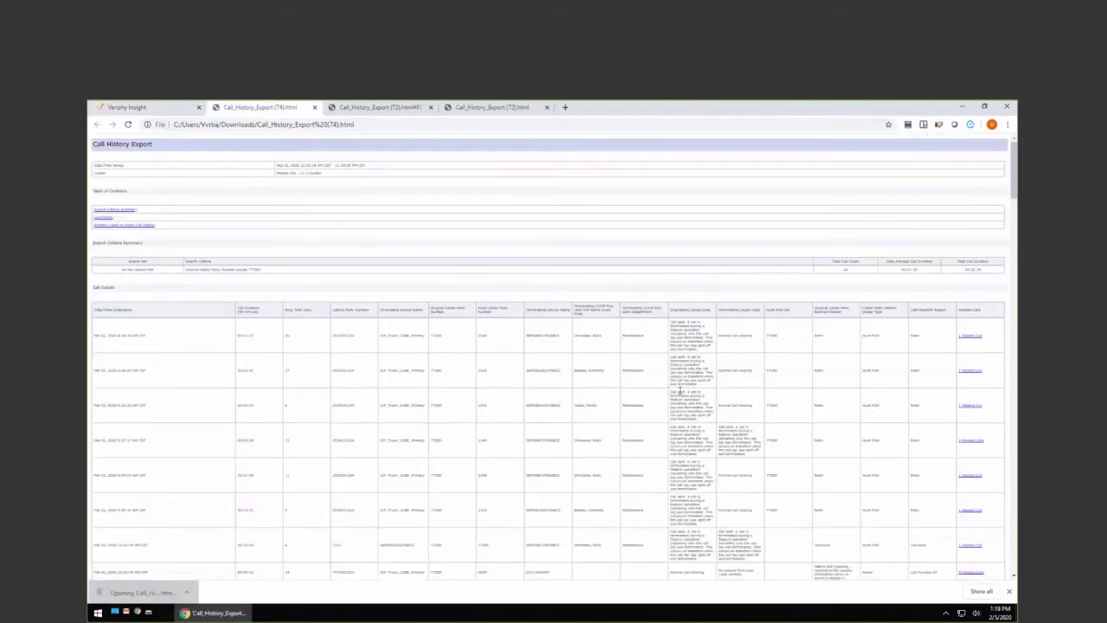
- Open the related calls of the 9:37:17 AM call in the new export, enlarge the page and look through the Cradle to Grave sequences
scroll(680, 392, "down", 1)
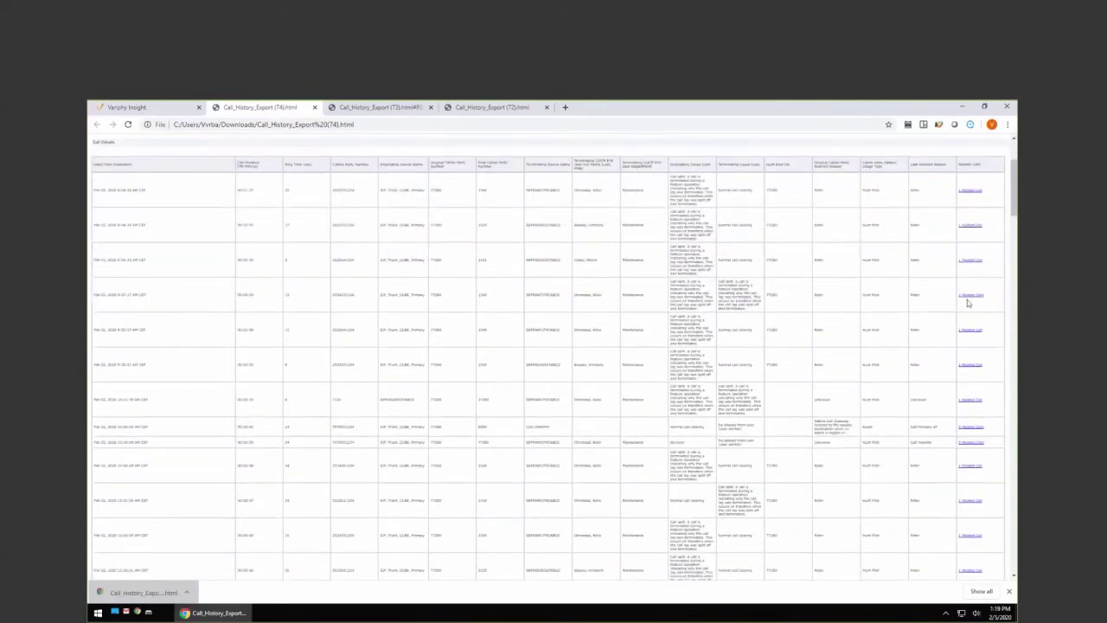
left_click(971, 296)
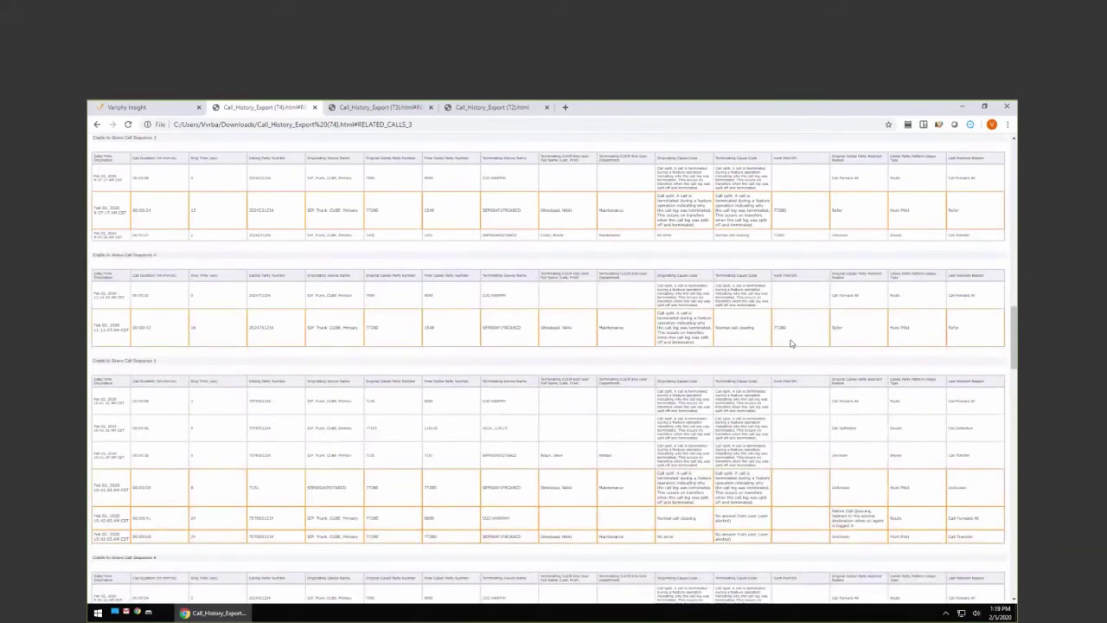
key("ctrl+plus")
scroll(790, 344, "down", 1)
scroll(792, 344, "up", 2)
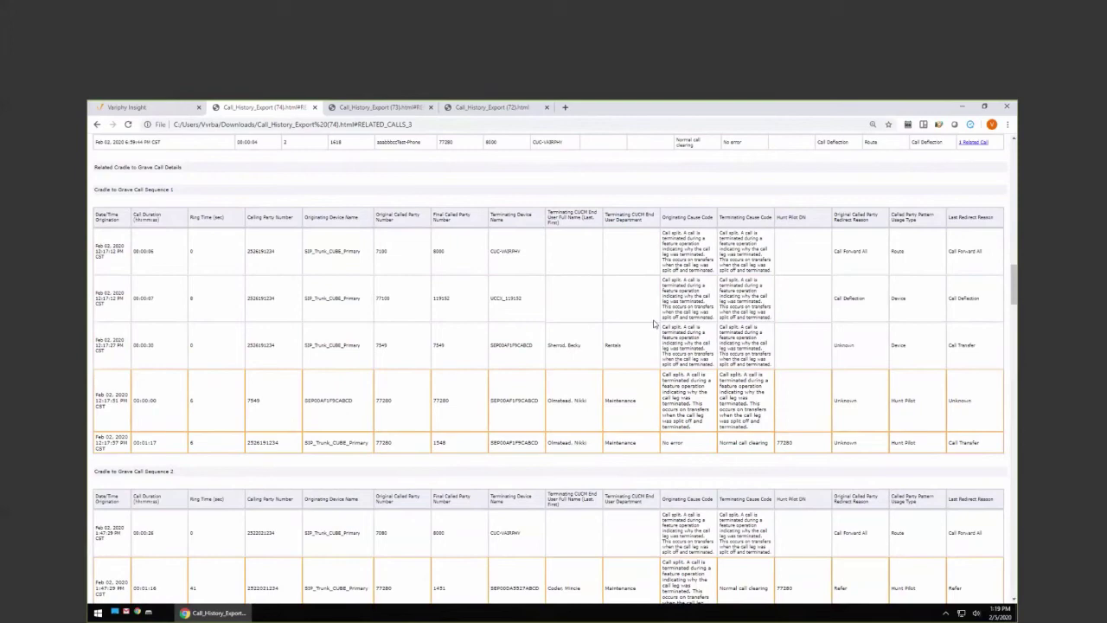
scroll(655, 324, "down", 2)
- Open Cradle to Grave Call Sequence 5 from the Call Details rows and examine its voicemail leg's called number, UCCX device and last leg's department
scroll(957, 258, "up", 6)
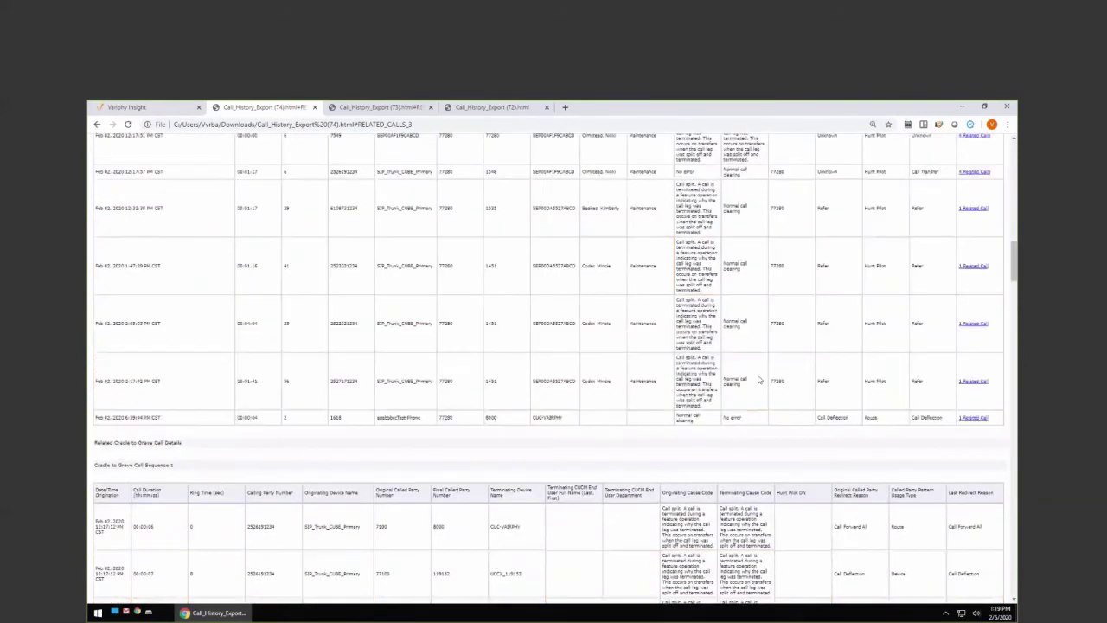
scroll(981, 259, "up", 2)
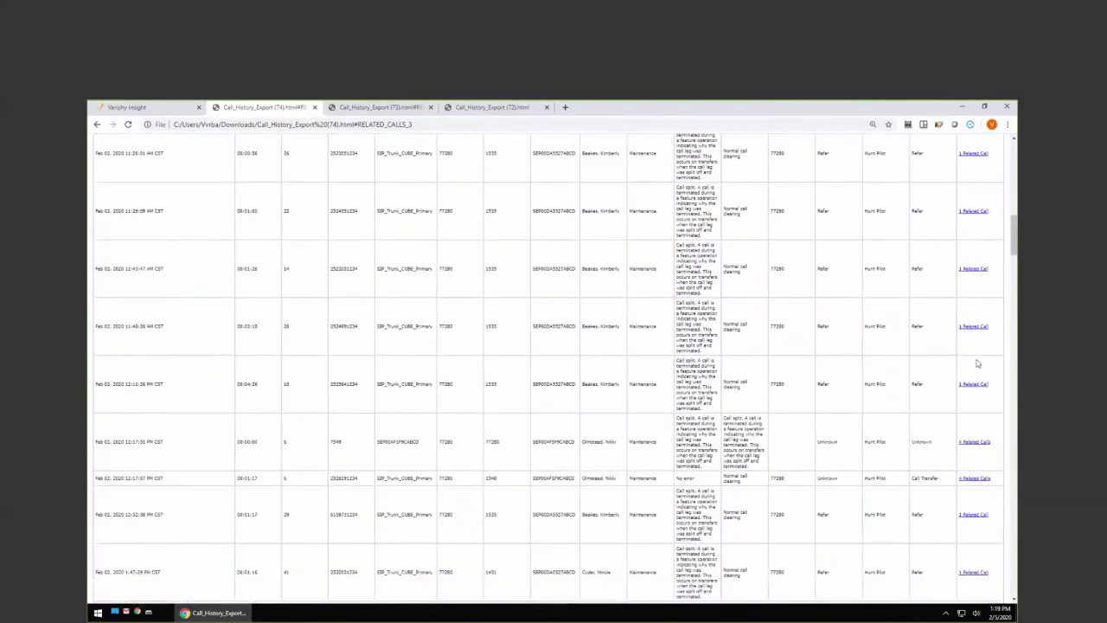
scroll(975, 364, "up", 2)
scroll(976, 362, "up", 4)
left_click(974, 283)
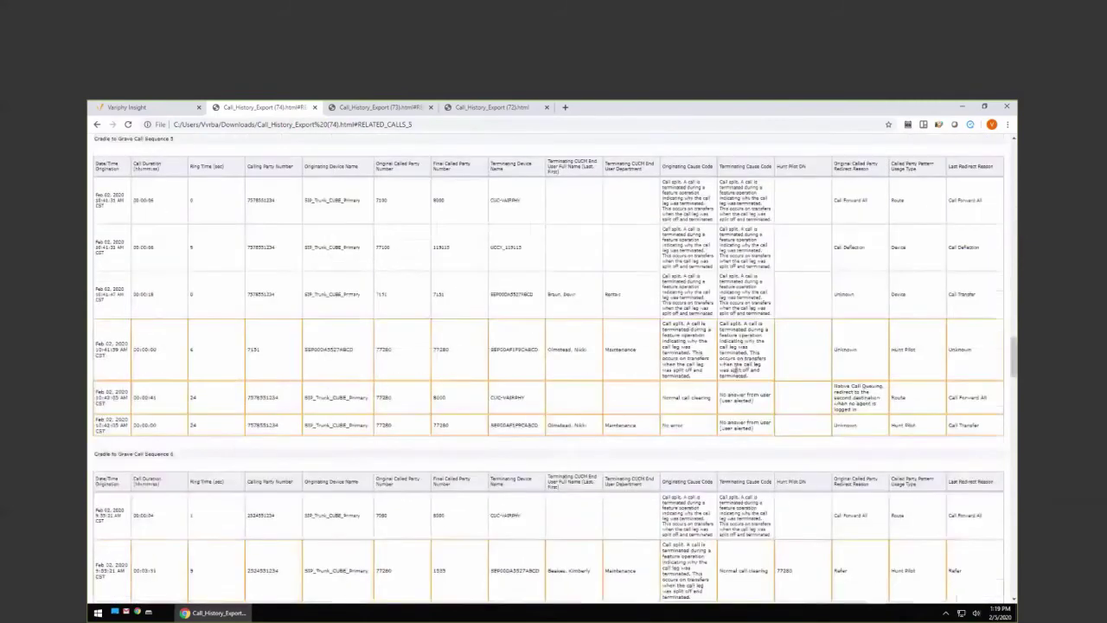
double_click(439, 397)
left_click_drag(536, 267, 490, 246)
left_click_drag(637, 425, 605, 427)
- Open the Cradle to Grave options for another call history export, and look through further call sequences in the latest exported report
left_click(174, 109)
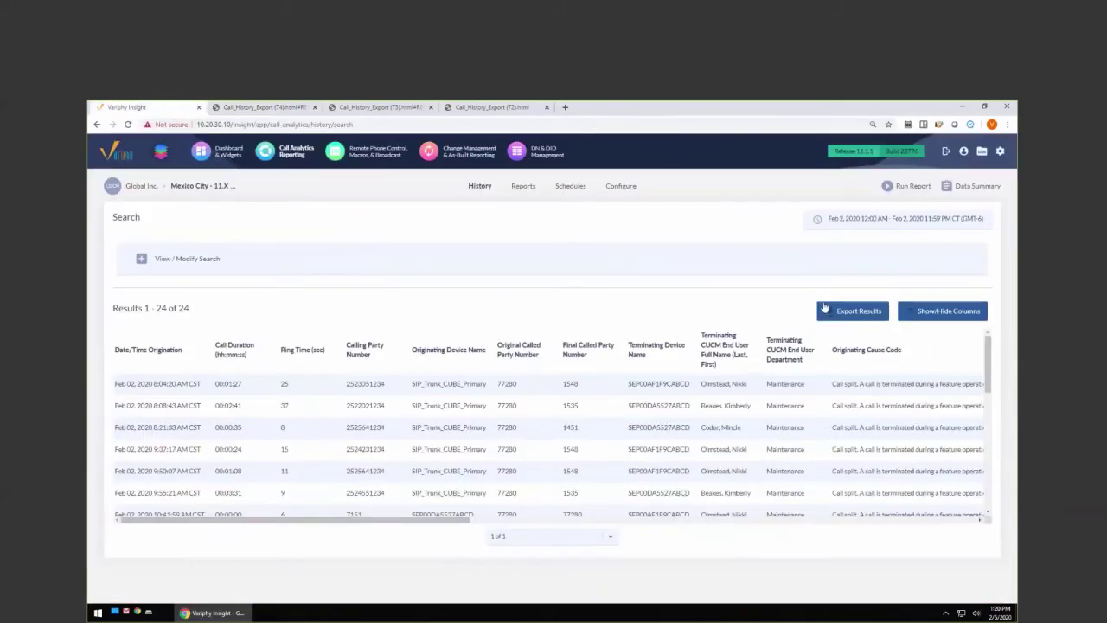
left_click(846, 315)
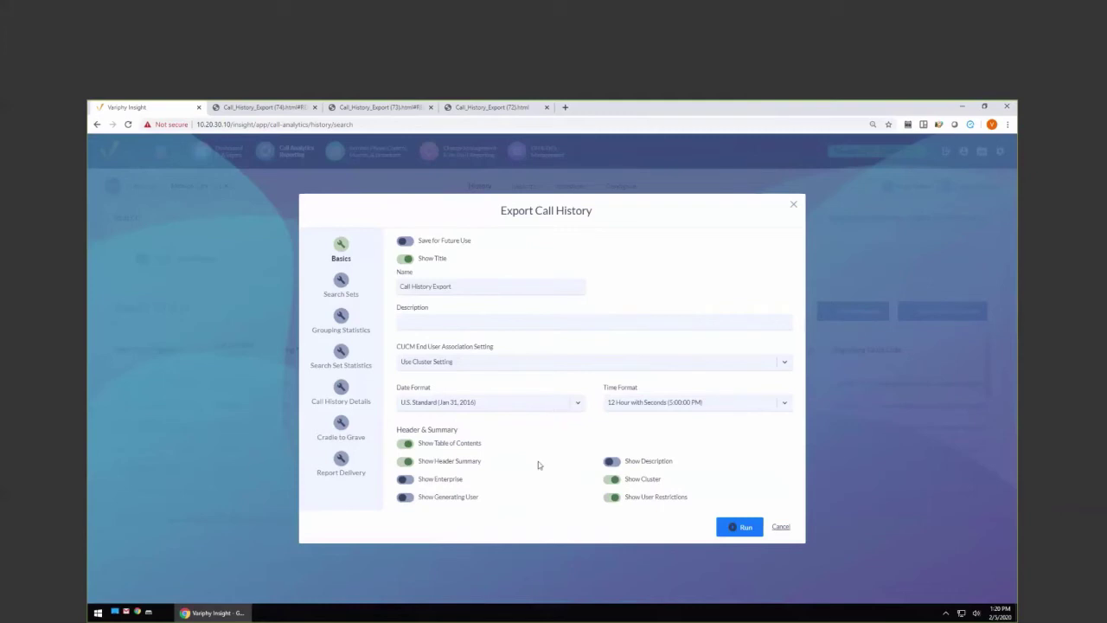
left_click(341, 424)
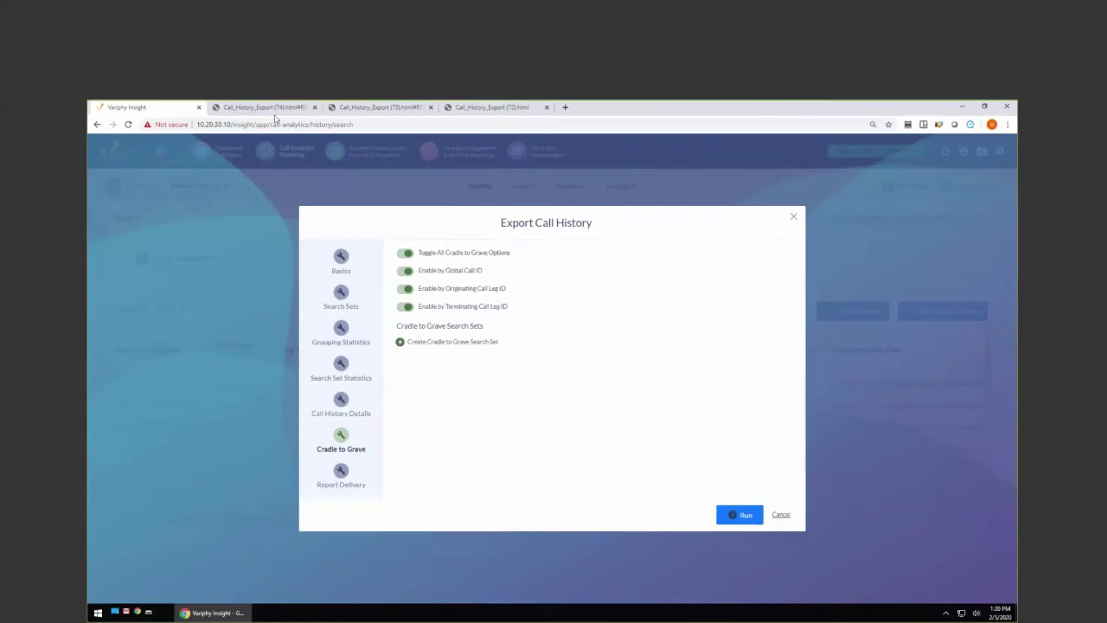
left_click(264, 107)
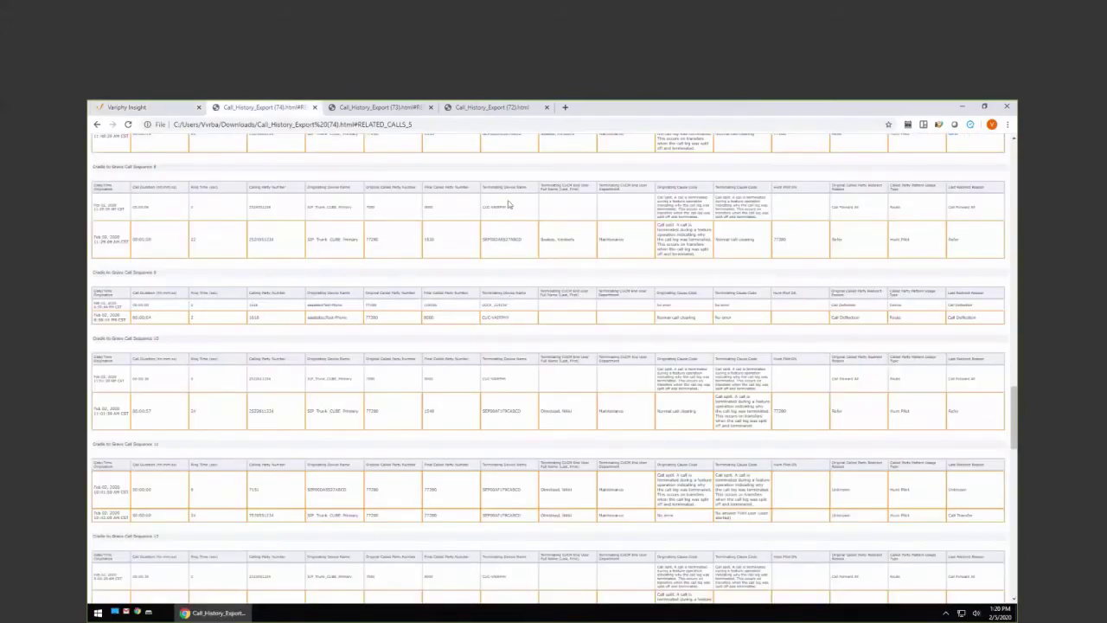
scroll(552, 356, "down", 5)
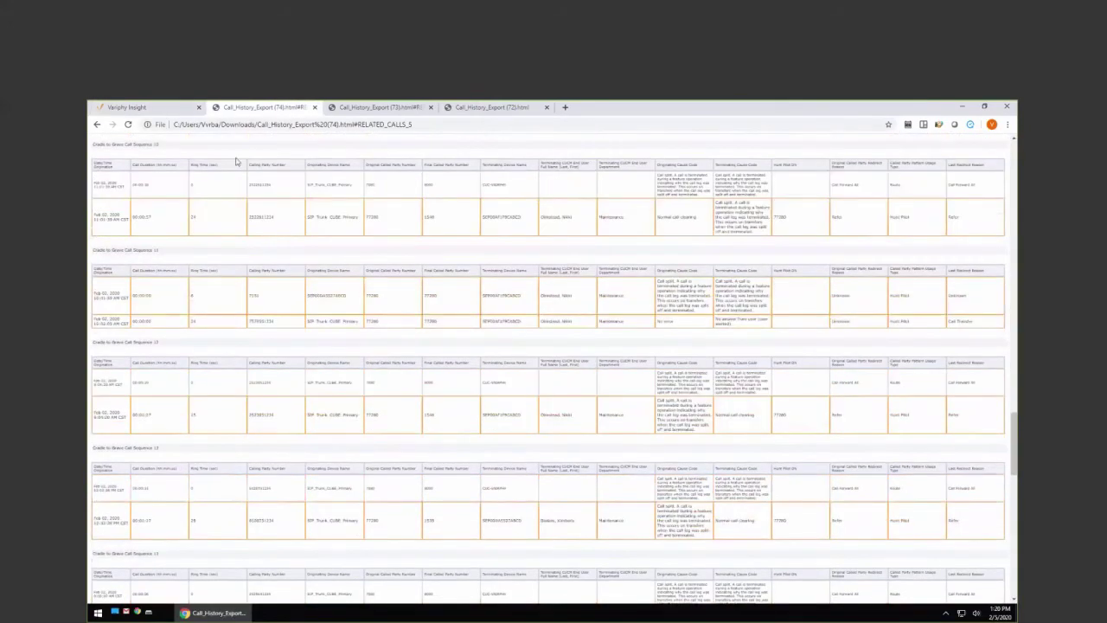
- Add a Cradle to Grave search set to the export, and check the transferred call tracking report and the latest call history export
left_click(186, 109)
left_click(452, 344)
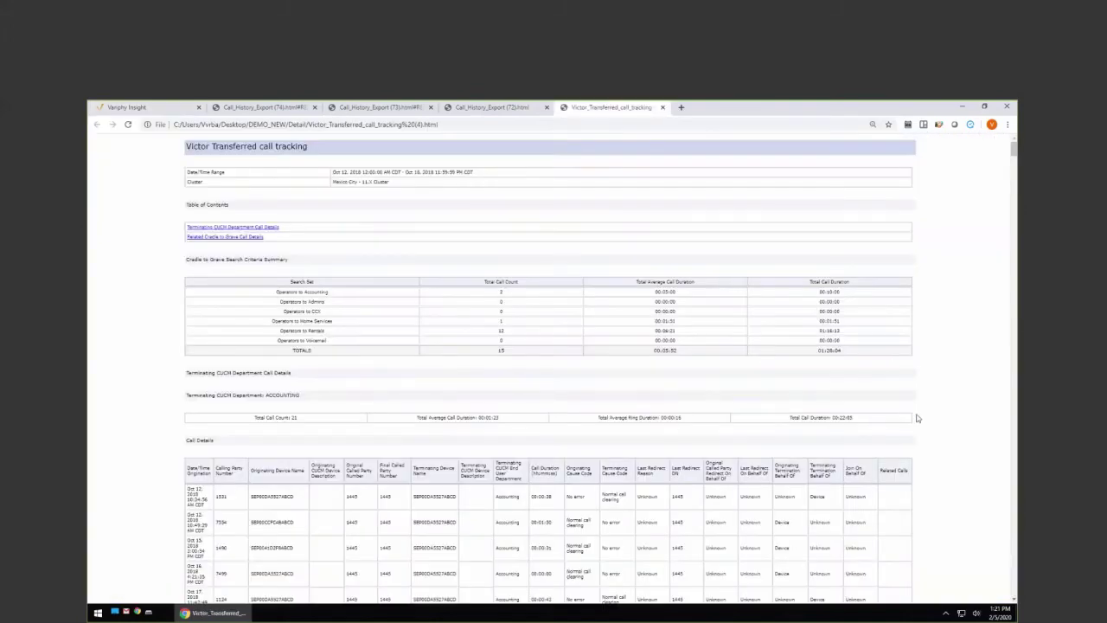
left_click(267, 107)
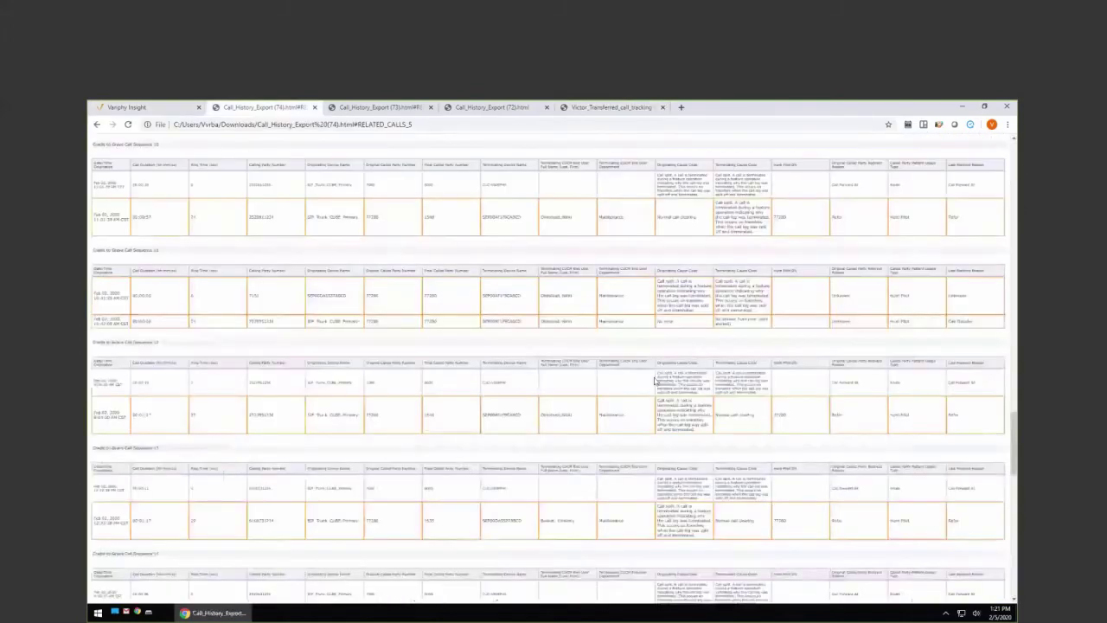
left_click(139, 109)
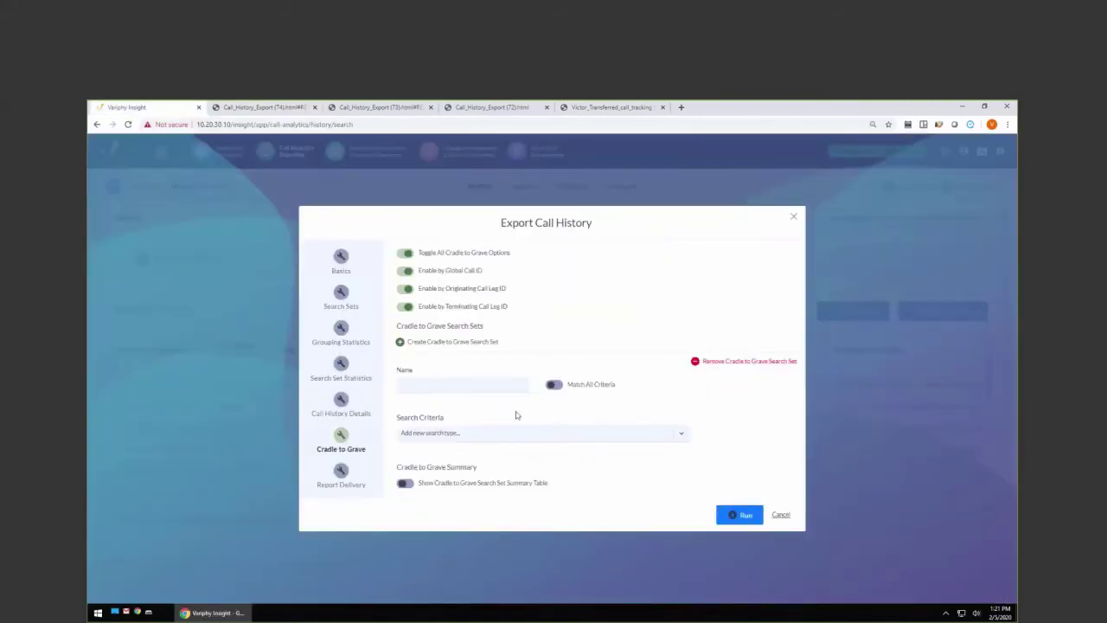
- Examine the transferred call tracking report's Cradle to Grave search criteria summary, and look through the later call sequences in Call_History_Export (74)
left_click(616, 108)
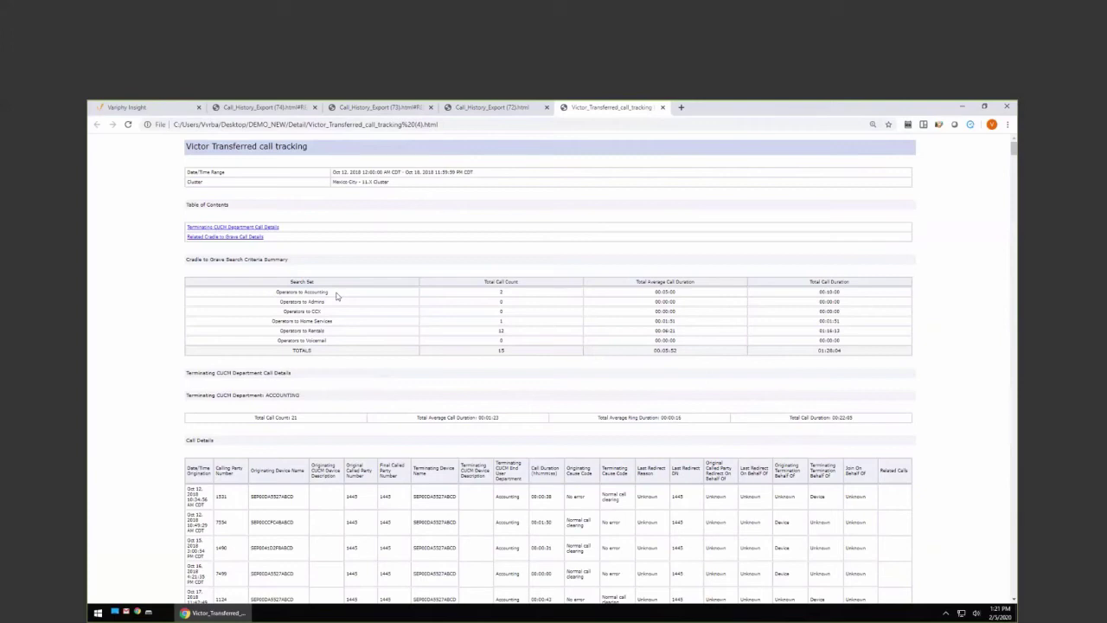
key("ctrl+2")
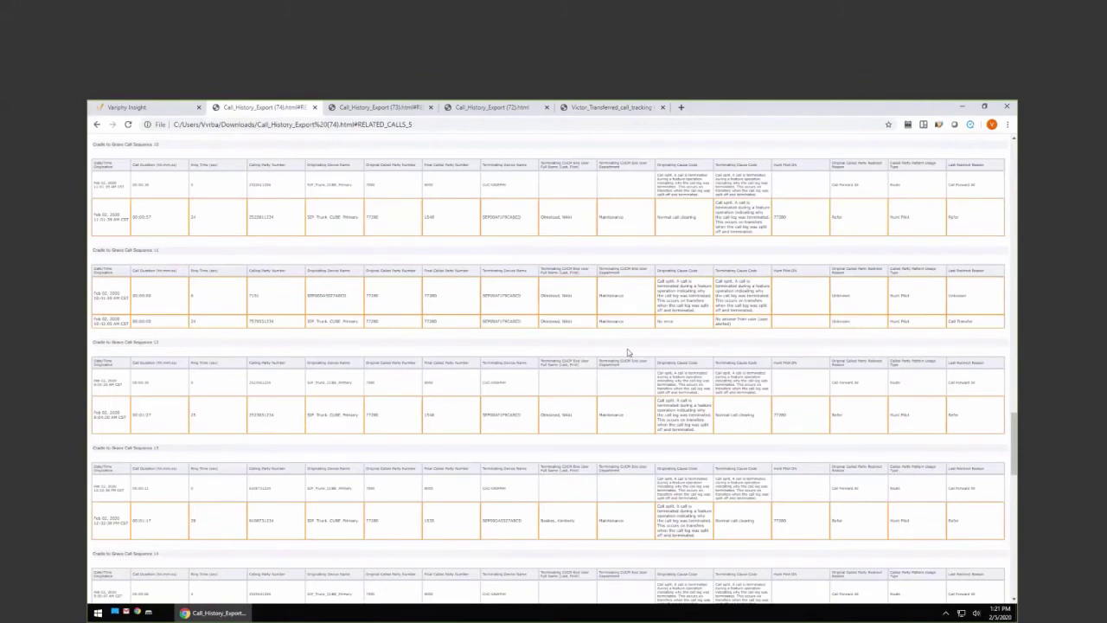
scroll(625, 402, "down", 1)
scroll(647, 460, "down", 1)
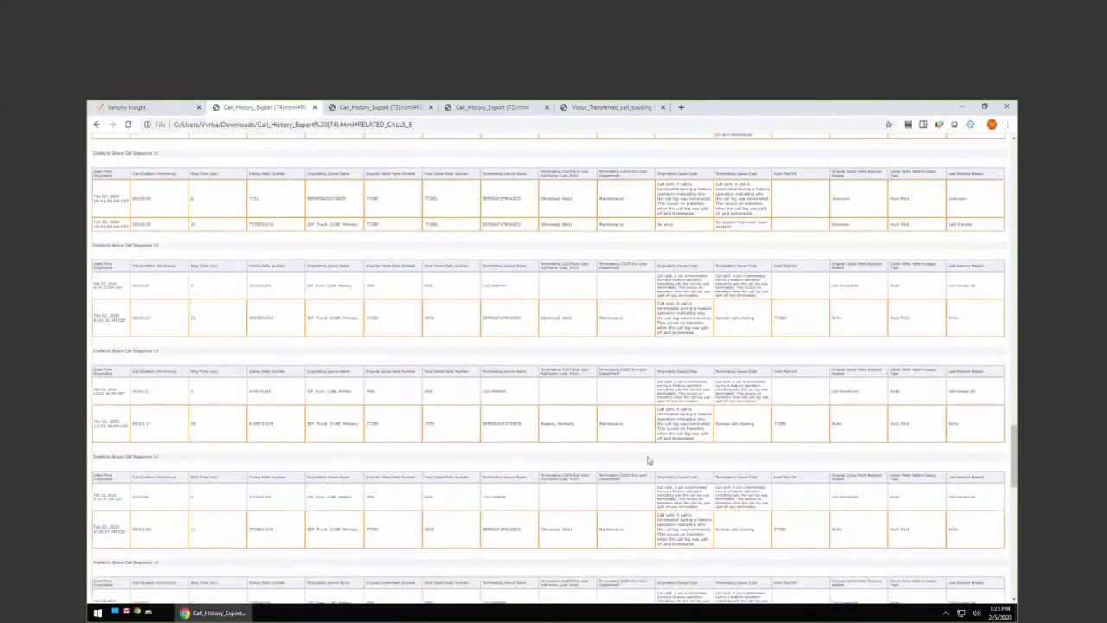
scroll(647, 460, "down", 1)
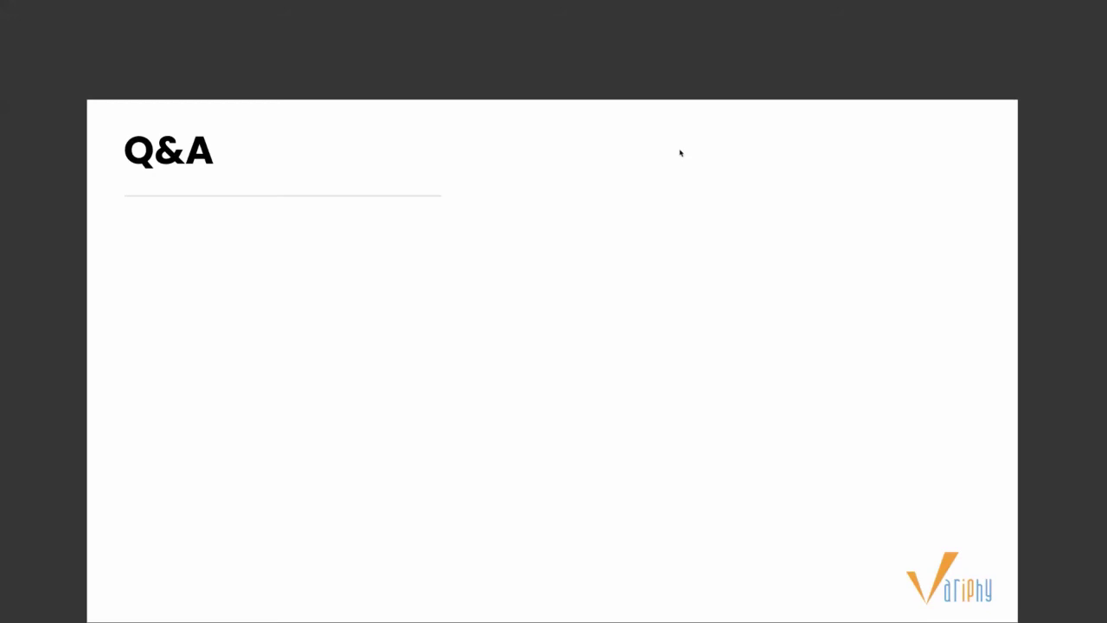
- Exit the Cradle to Grave 2020 slideshow in Google Slides and present the Q&A slide full screen again
key("Escape")
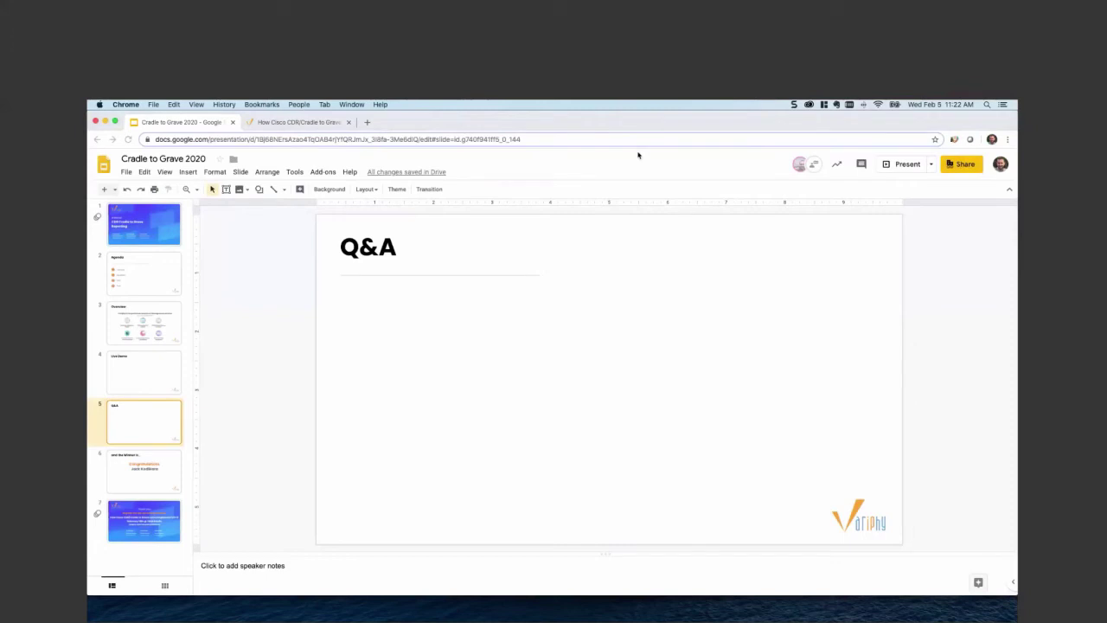
left_click(903, 163)
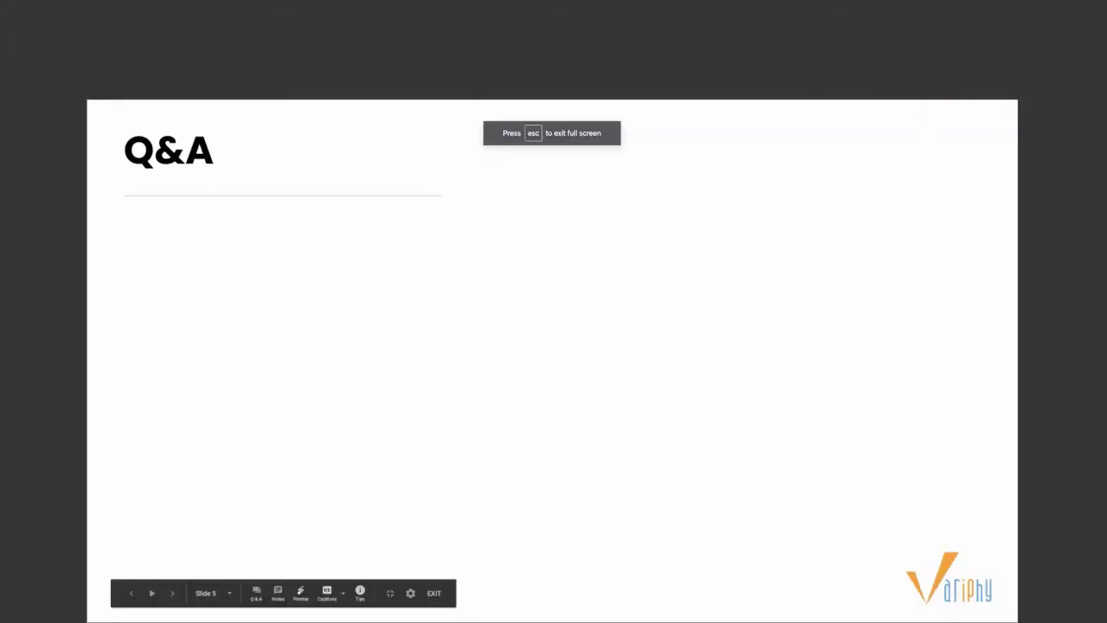